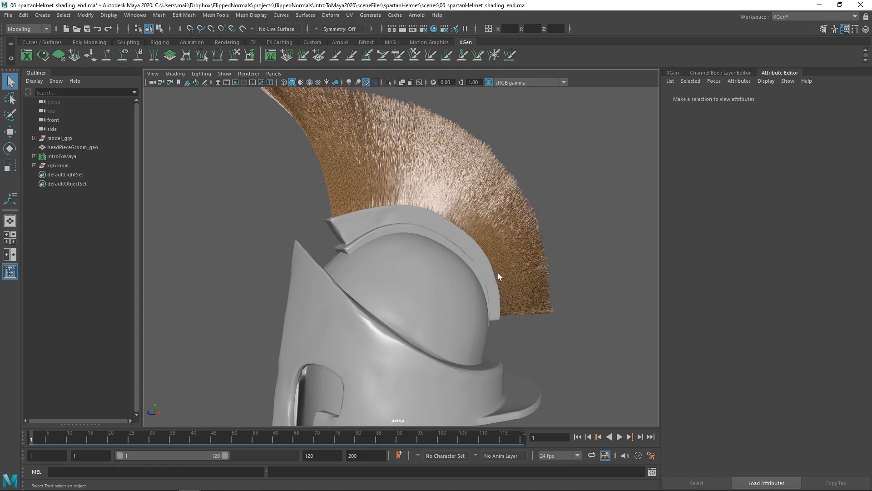
pyautogui.scroll(-5, 396, 244)
pyautogui.moveTo(396, 243)
pyautogui.keyDown('alt'); pyautogui.mouseDown()
pyautogui.moveTo(432, 253)
pyautogui.moveTo(387, 250)
pyautogui.moveTo(407, 252)
pyautogui.mouseUp(); pyautogui.keyUp('alt')
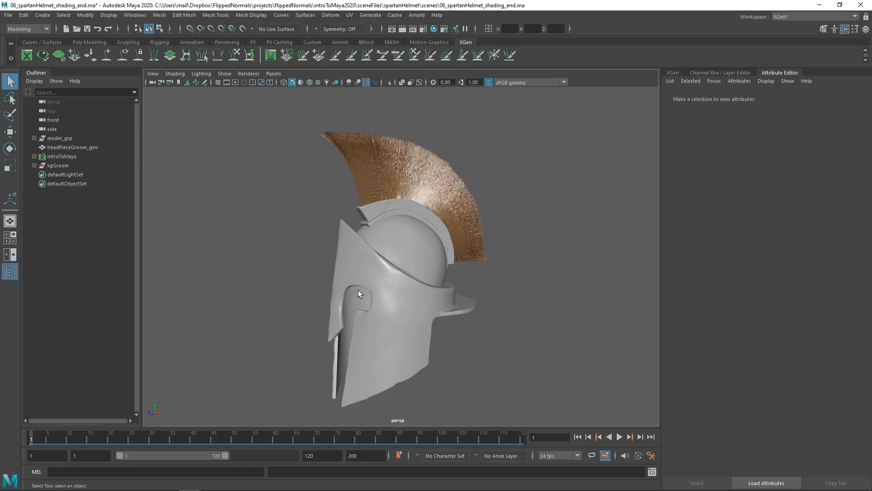
# Switch to the browser and browse the Skies category of HDRI Haven to examine the available sky environments.
pyautogui.hotkey('alt', 'Tab')
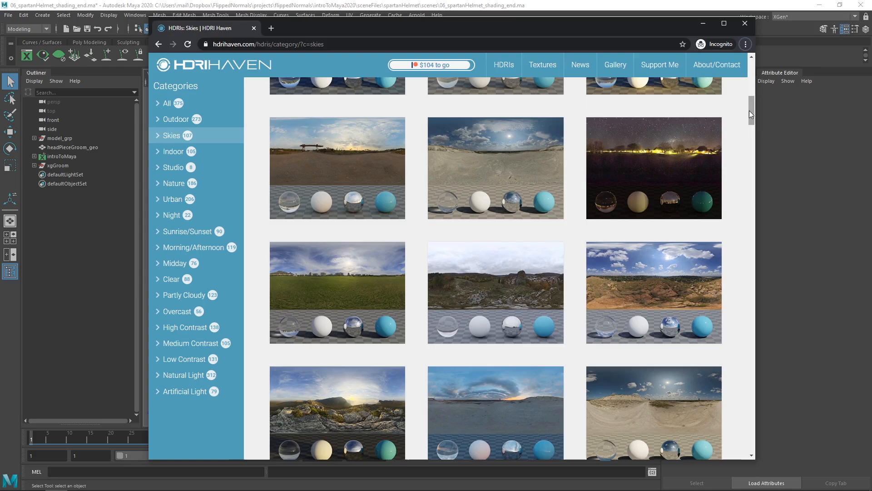
pyautogui.moveTo(749, 111)
pyautogui.mouseDown()
pyautogui.moveTo(752, 124)
pyautogui.moveTo(756, 105)
pyautogui.mouseUp()
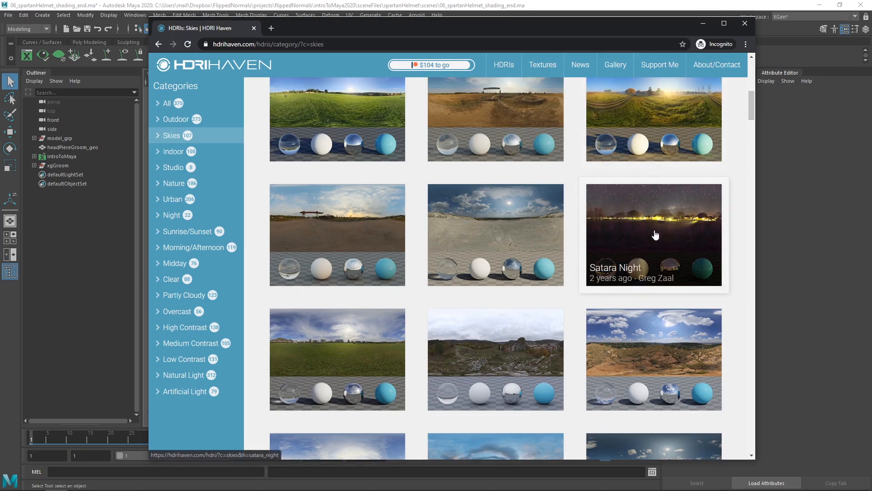
pyautogui.scroll(1, 654, 234)
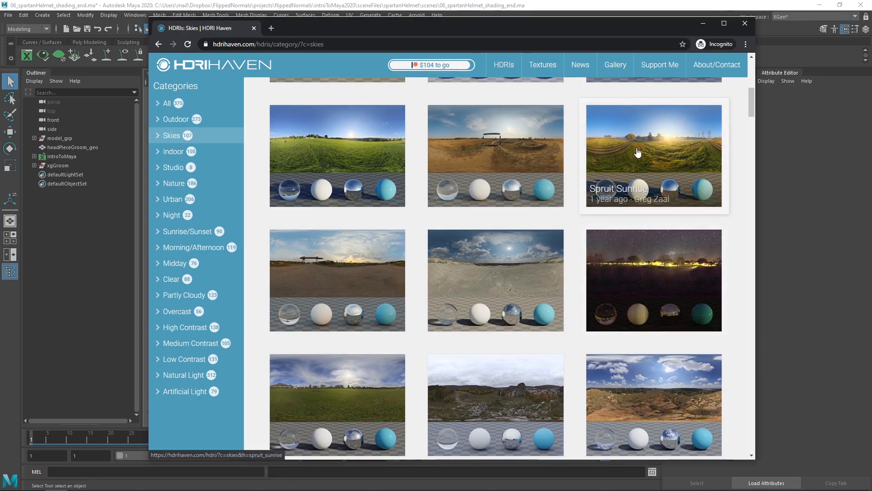
pyautogui.scroll(5, 631, 158)
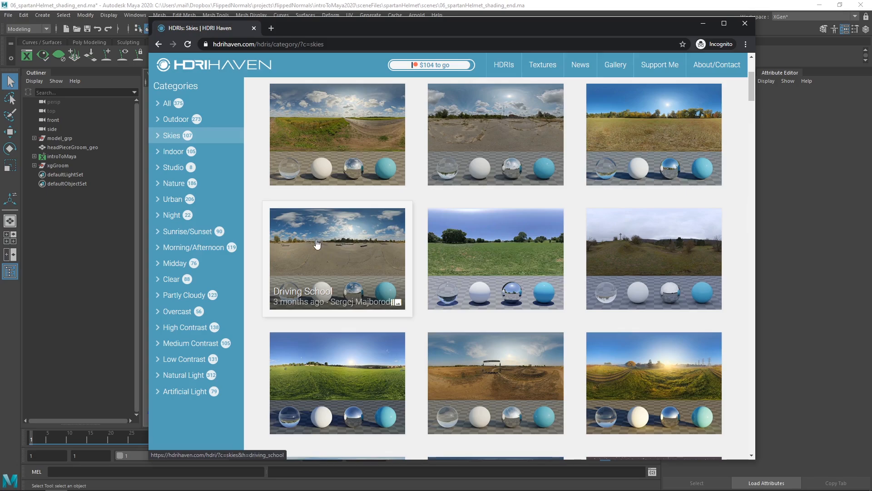
pyautogui.scroll(3, 330, 241)
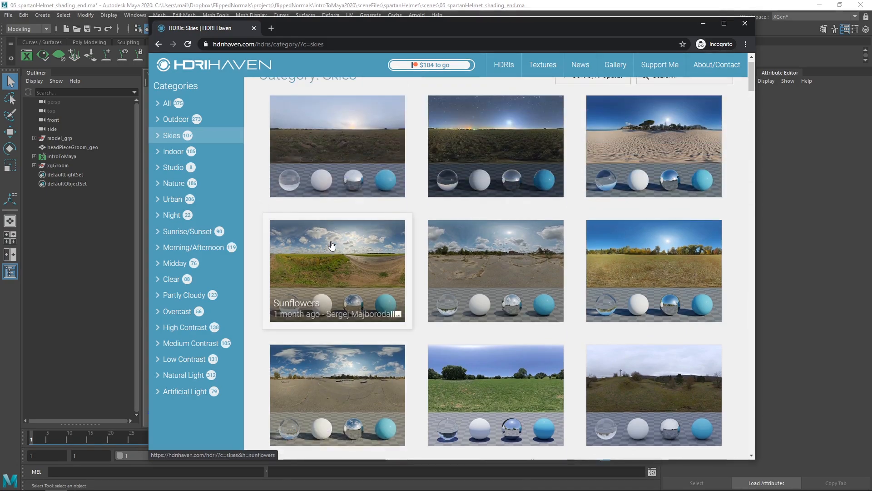
pyautogui.scroll(2, 331, 241)
pyautogui.scroll(-12, 345, 246)
pyautogui.scroll(-4, 361, 252)
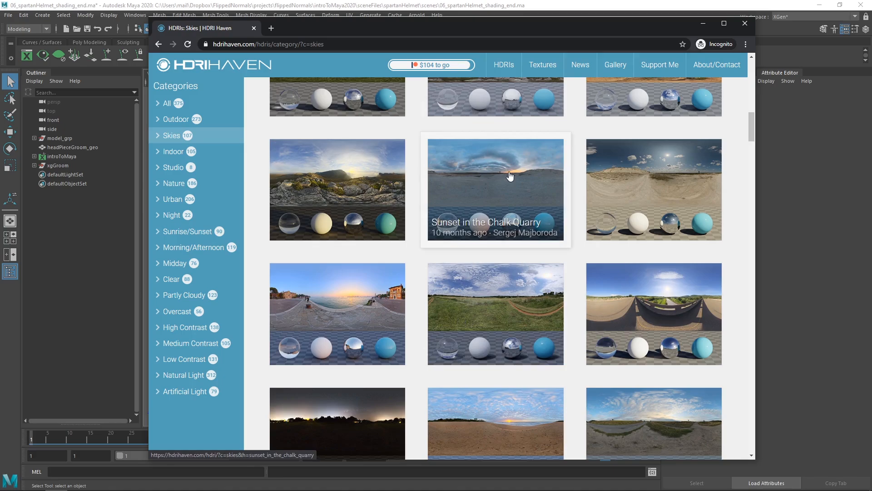
# Switch back to Maya and hide the front and side cameras.
pyautogui.hotkey('alt', 'Tab')
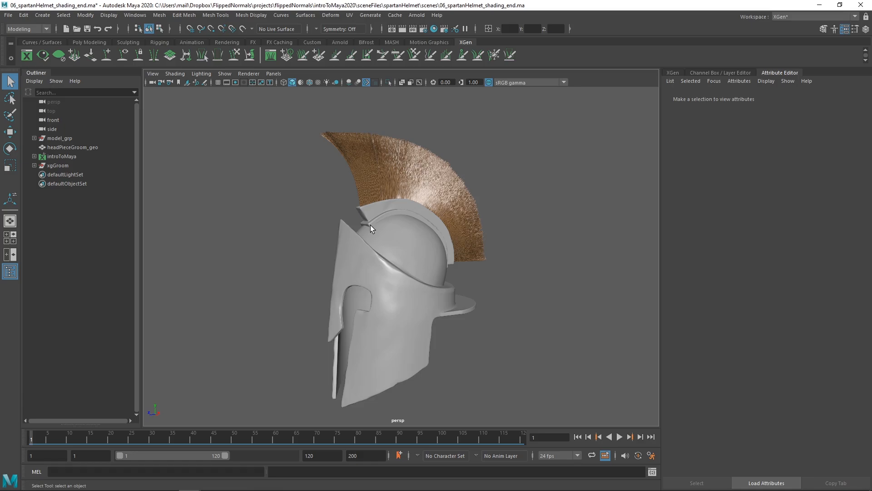
pyautogui.click(88, 129)
pyautogui.keyDown('shift'); pyautogui.click(64, 119); pyautogui.keyUp('shift')
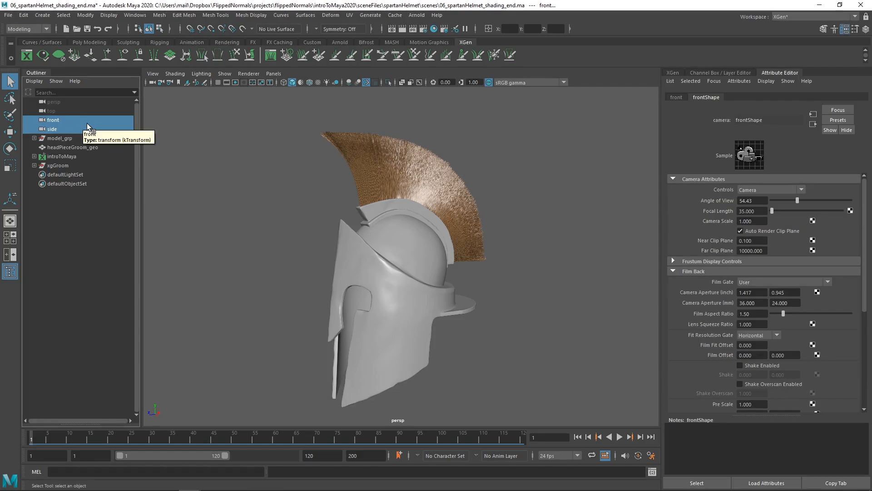
pyautogui.hotkey('ctrl', 'h')
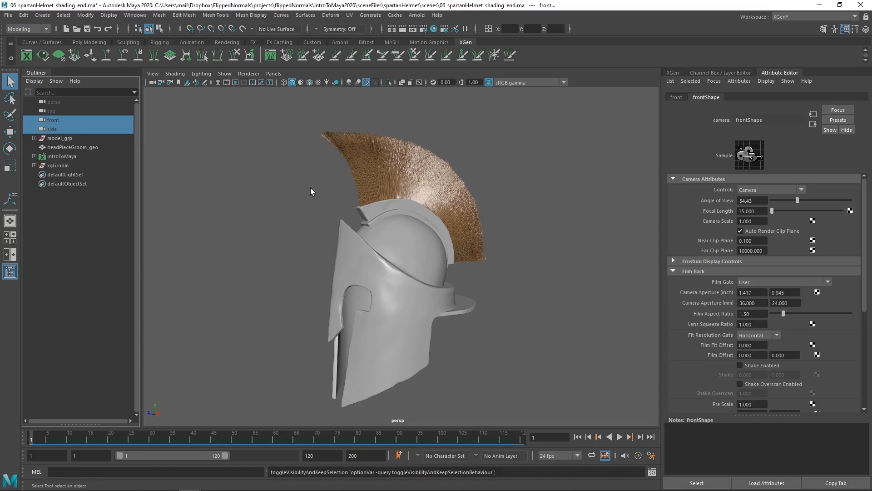
# Parent headPieceGroom_geo under model_grp in the scene hierarchy.
pyautogui.click(85, 149)
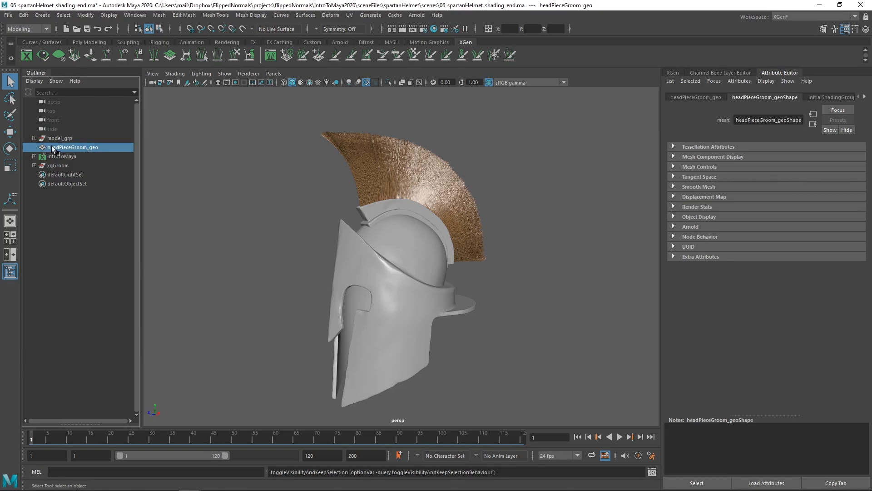
pyautogui.click(34, 138)
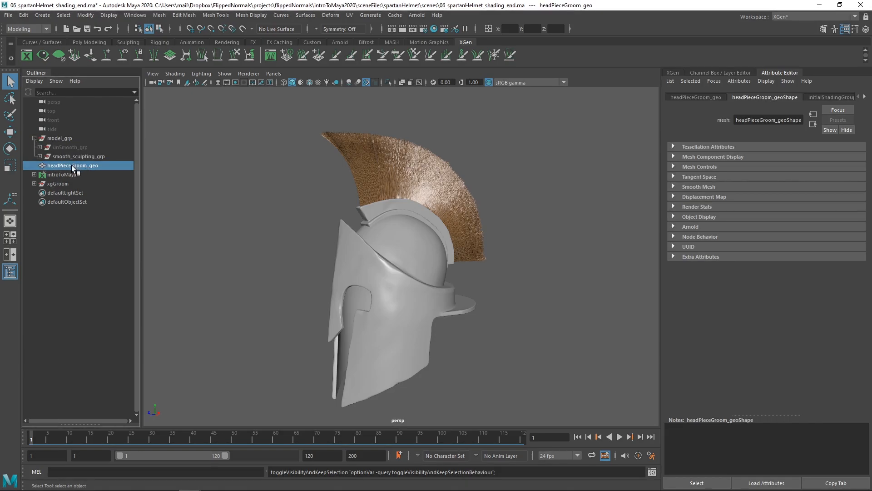
pyautogui.moveTo(72, 164); pyautogui.dragTo(78, 143)
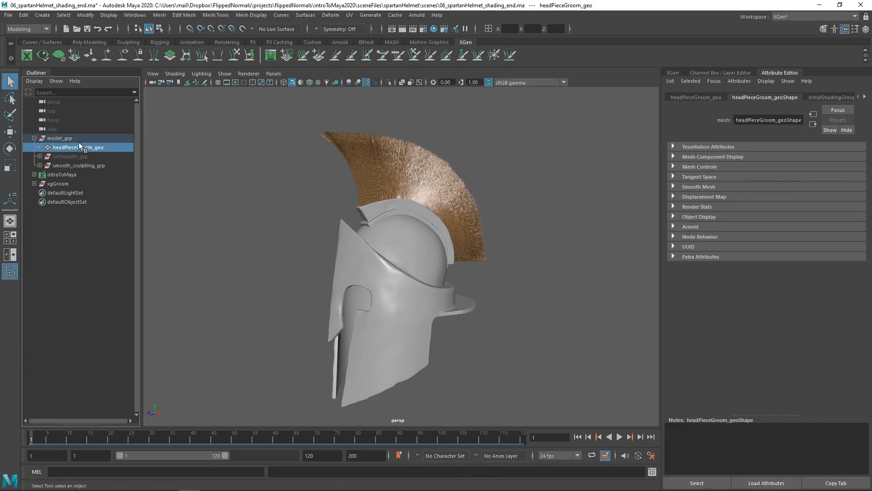
# Group introToMaya and xgGroom together, name the group xgenGroom_grp, and collapse the expanded hierarchies.
pyautogui.click(58, 184)
pyautogui.keyDown('shift'); pyautogui.click(72, 174); pyautogui.keyUp('shift')
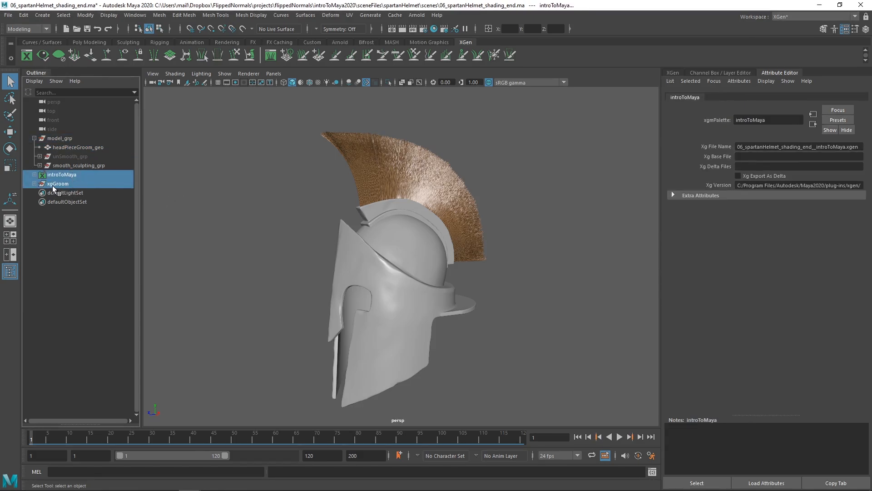
pyautogui.hotkey('ctrl', 'g')
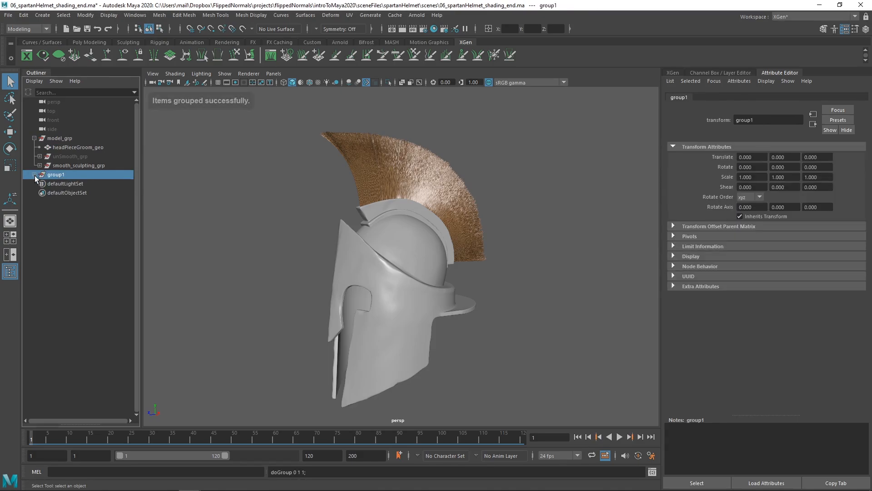
pyautogui.click(35, 175)
pyautogui.doubleClick(59, 176)
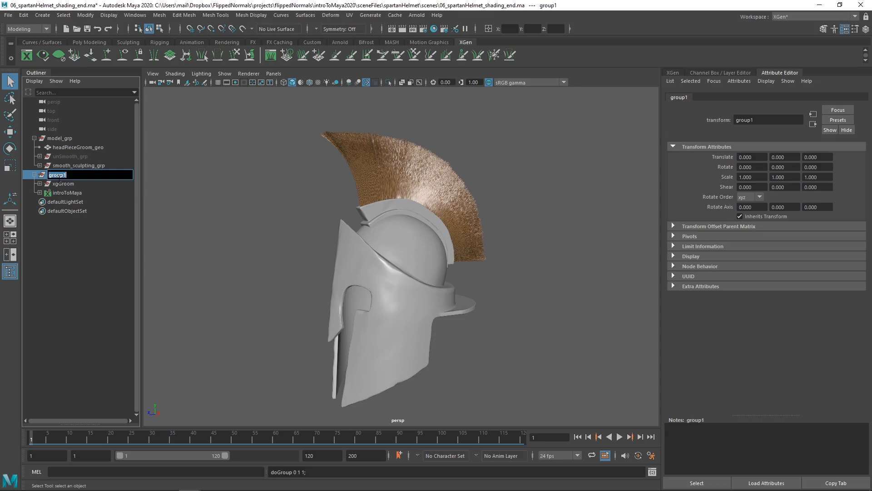
pyautogui.write('xgenGroom_grp')
pyautogui.press('Return')
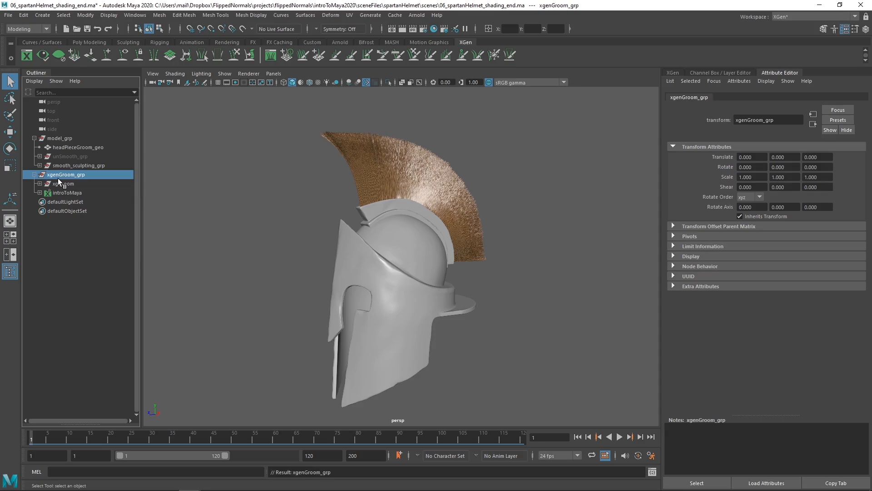
pyautogui.click(34, 175)
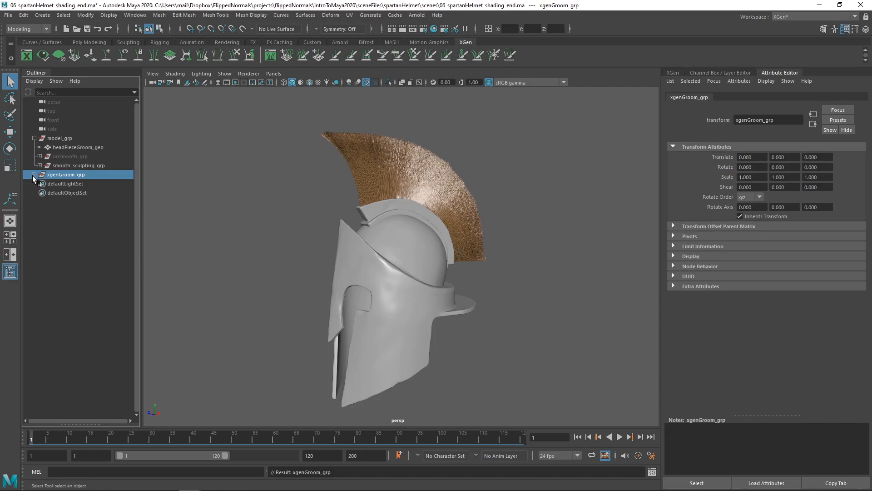
pyautogui.click(34, 138)
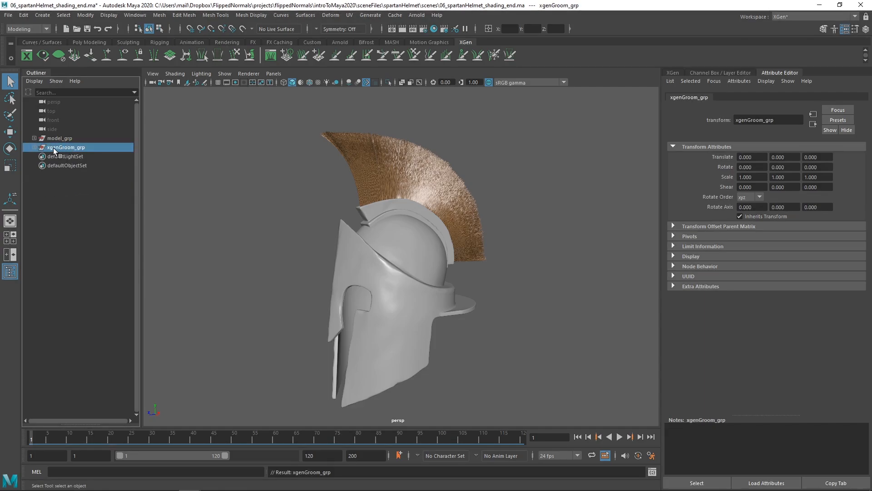
# Create an empty group with nothing selected and name it lights_grp.
pyautogui.click(181, 171)
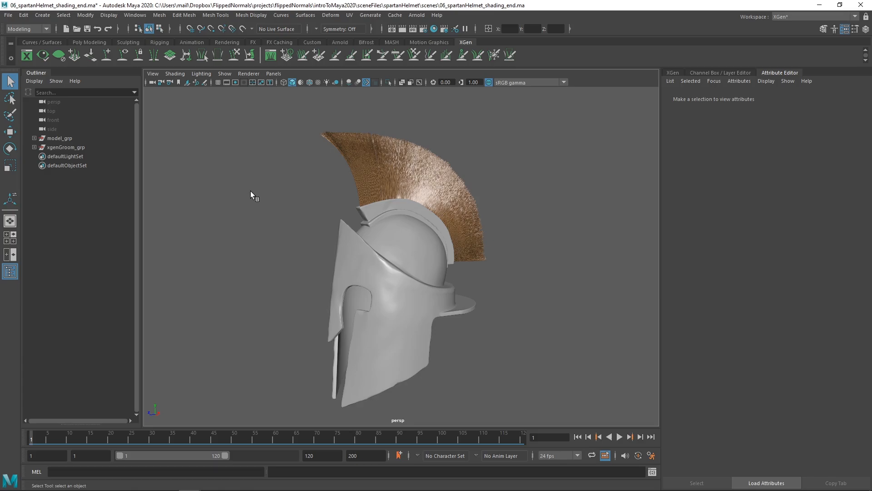
pyautogui.hotkey('ctrl', 'g')
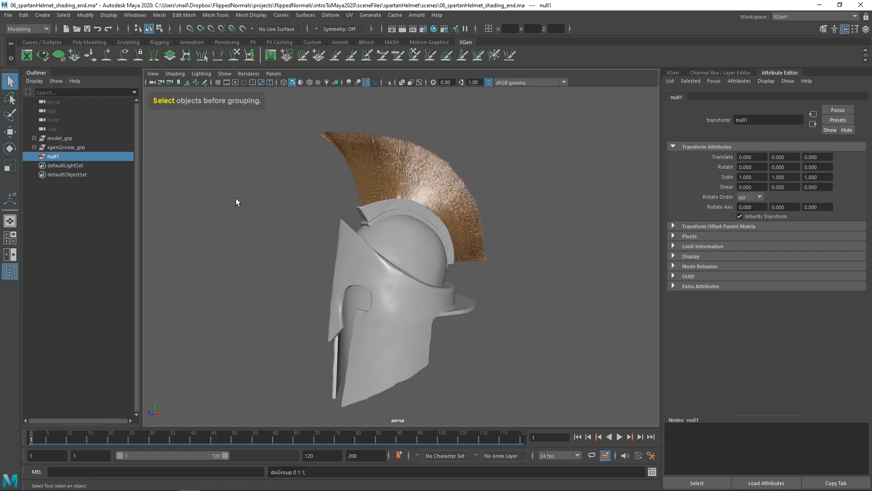
pyautogui.doubleClick(52, 157)
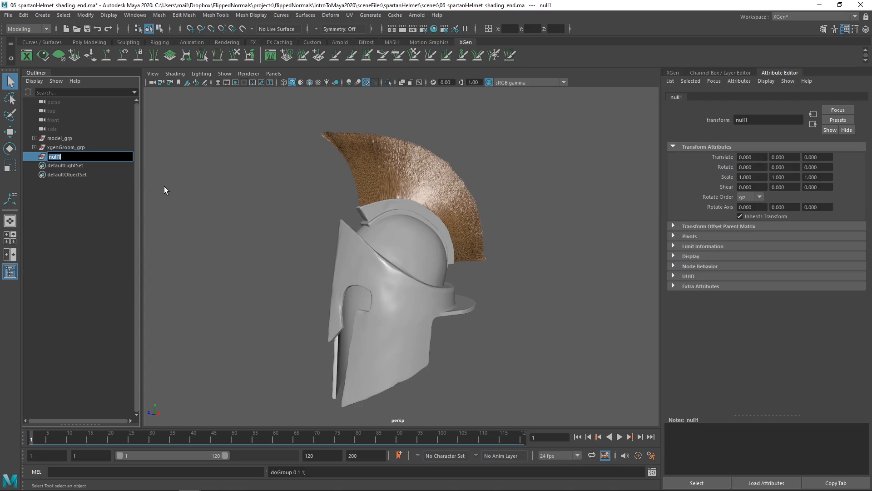
pyautogui.write('lights_grp')
pyautogui.press('Return')
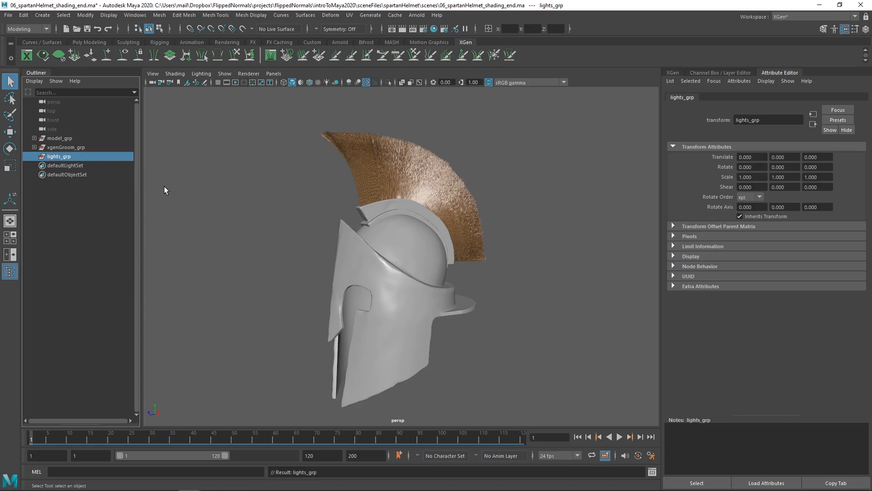
# Create another empty group with nothing selected and name it camera_grp.
pyautogui.click(216, 203)
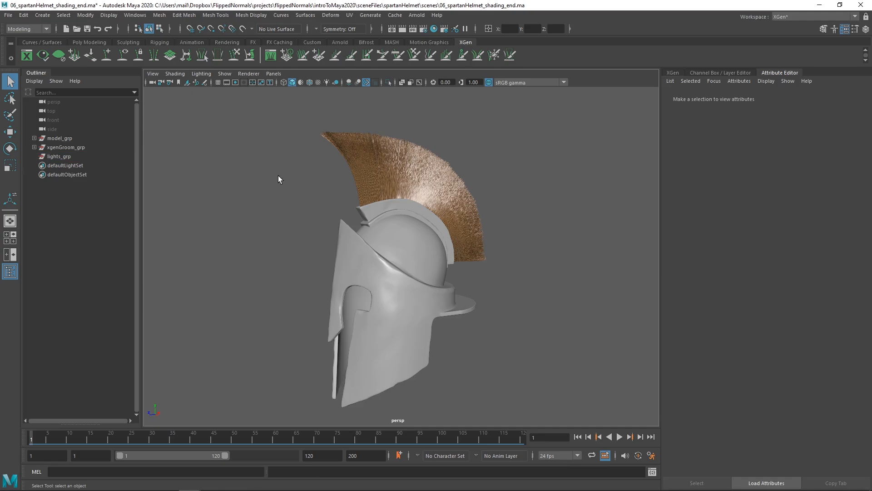
pyautogui.click(397, 244)
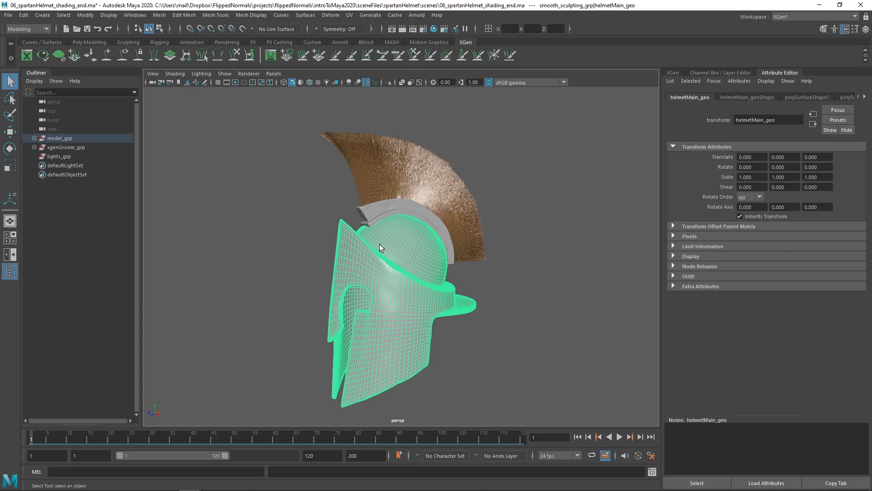
pyautogui.click(268, 210)
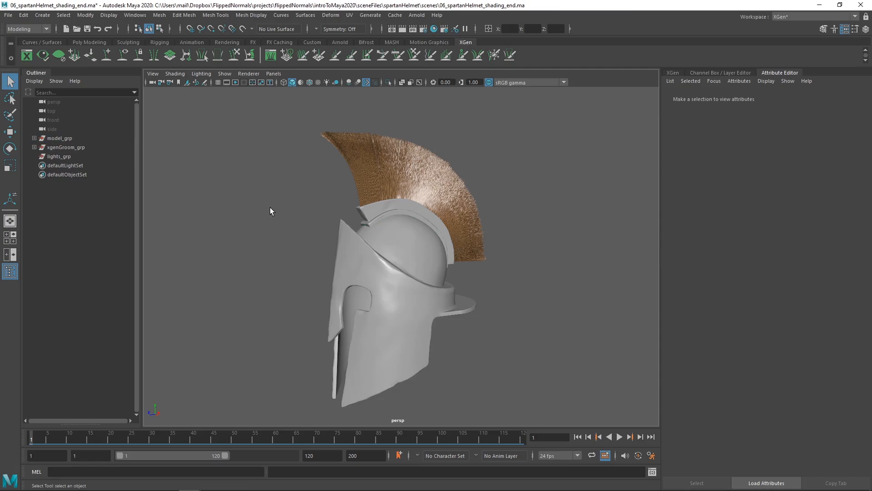
pyautogui.hotkey('ctrl', 'g')
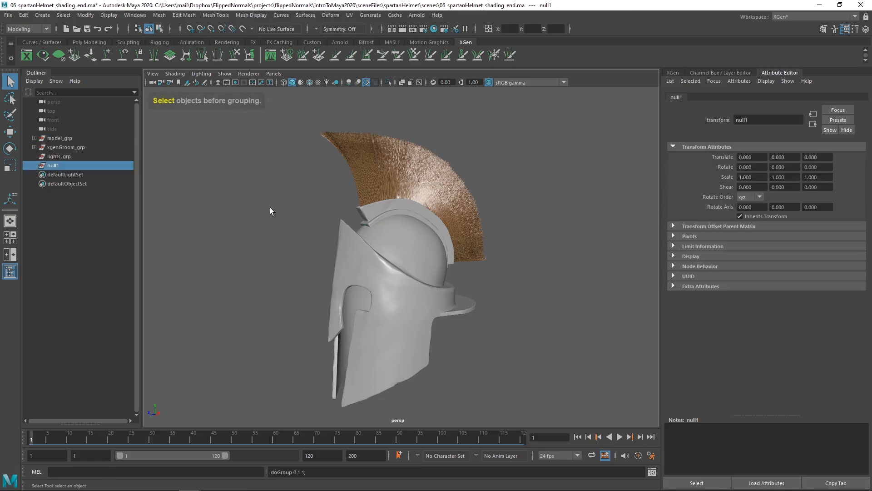
pyautogui.doubleClick(68, 168)
pyautogui.write('camera_grp')
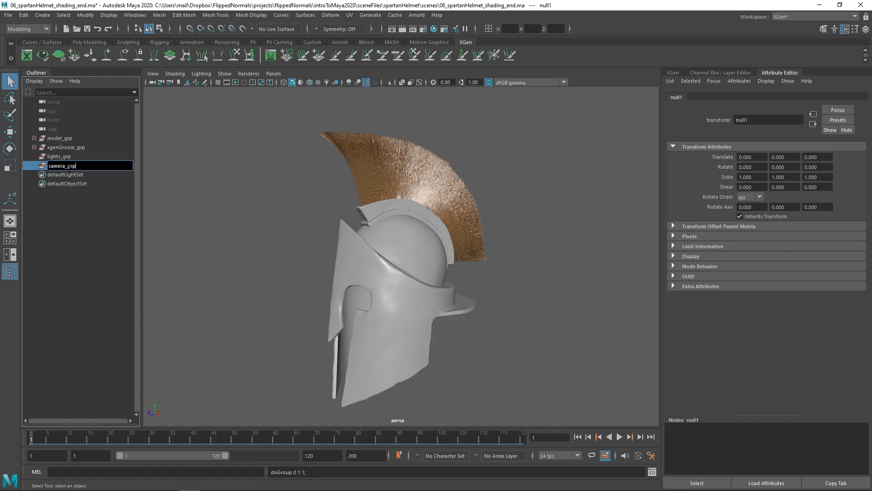
pyautogui.press('Return')
# Create an empty group named env_grp and parent it under model_grp.
pyautogui.click(259, 182)
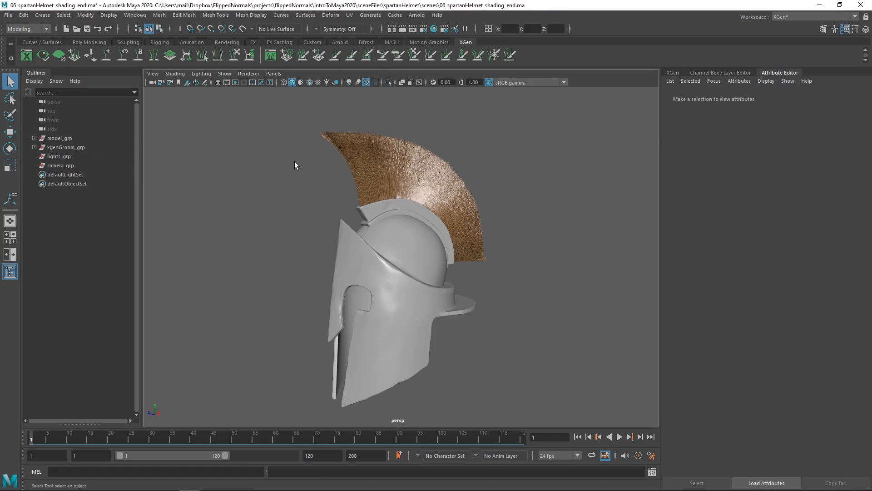
pyautogui.hotkey('ctrl', 'g')
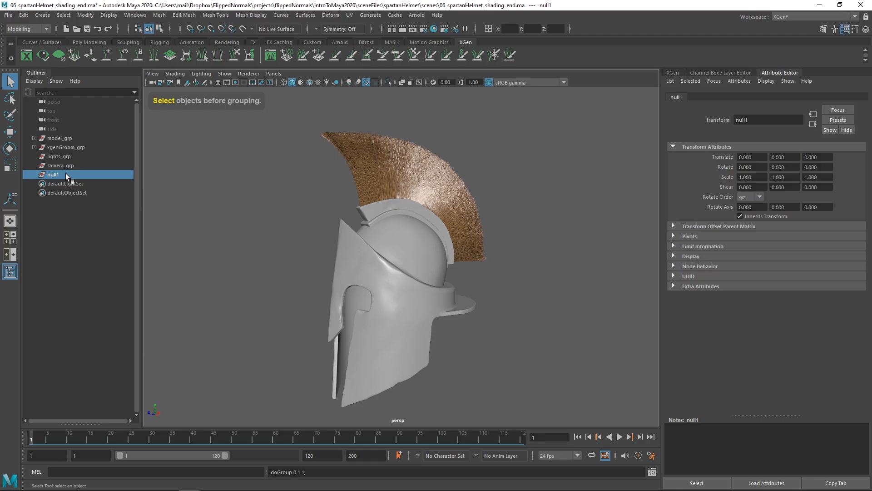
pyautogui.doubleClick(58, 175)
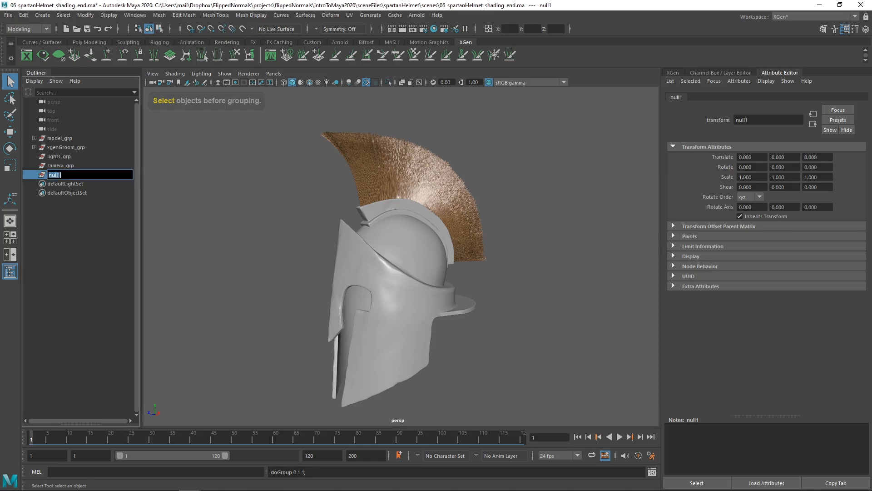
pyautogui.write('evn')
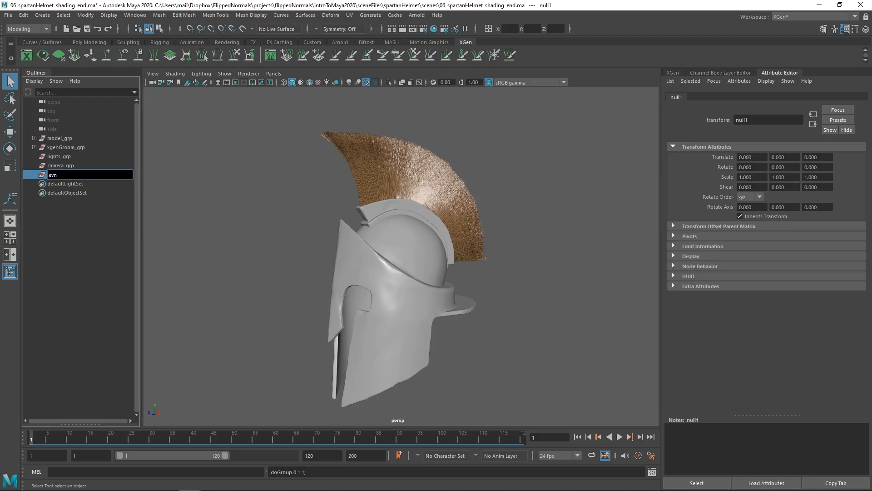
pyautogui.press('BackSpace')
pyautogui.press('BackSpace')
pyautogui.write('nv_grp')
pyautogui.press('Return')
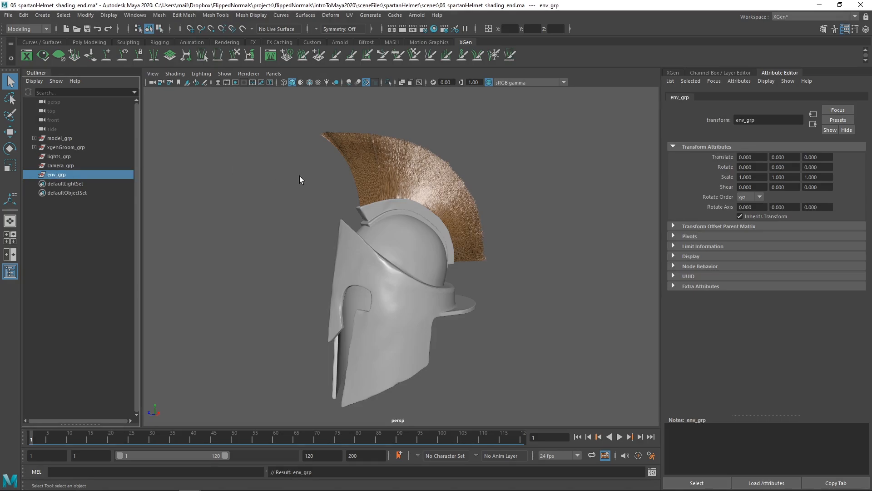
pyautogui.click(34, 138)
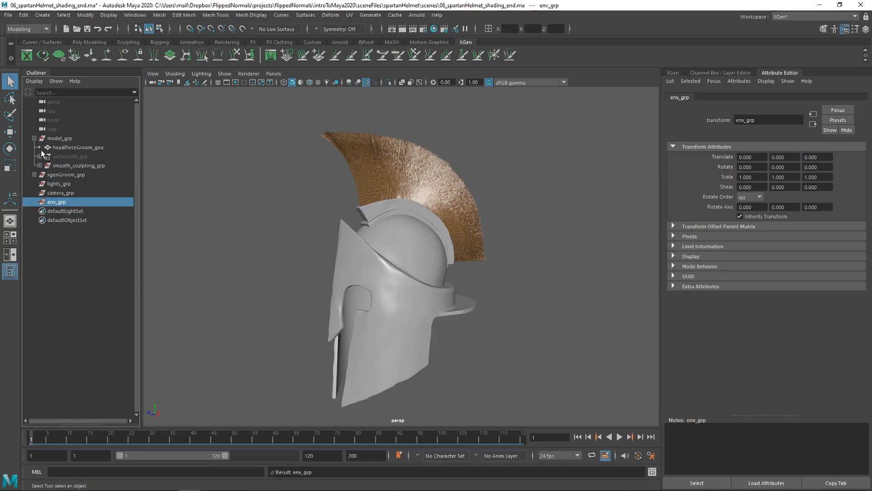
pyautogui.moveTo(65, 201); pyautogui.dragTo(89, 142)
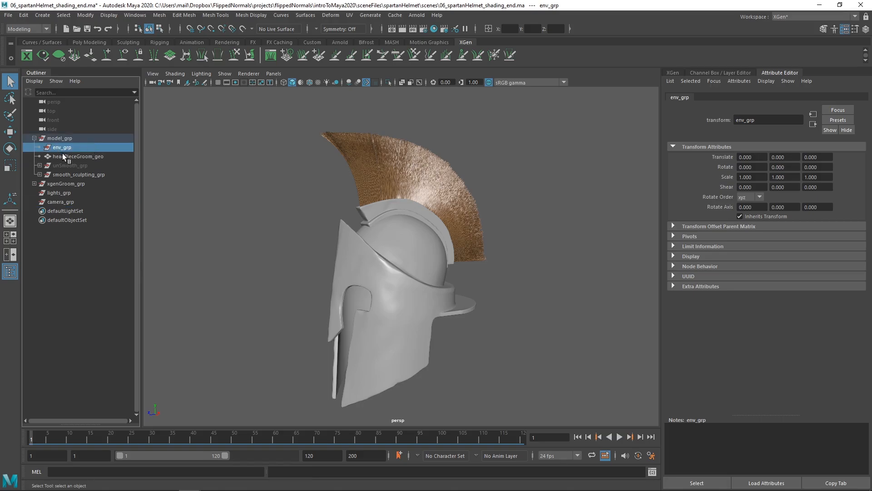
# Group headPieceGroom_geo, unSmooth_grp and smooth_sculpting_grp under model_grp and name the group prop_grp.
pyautogui.click(64, 156)
pyautogui.keyDown('shift'); pyautogui.click(74, 174); pyautogui.keyUp('shift')
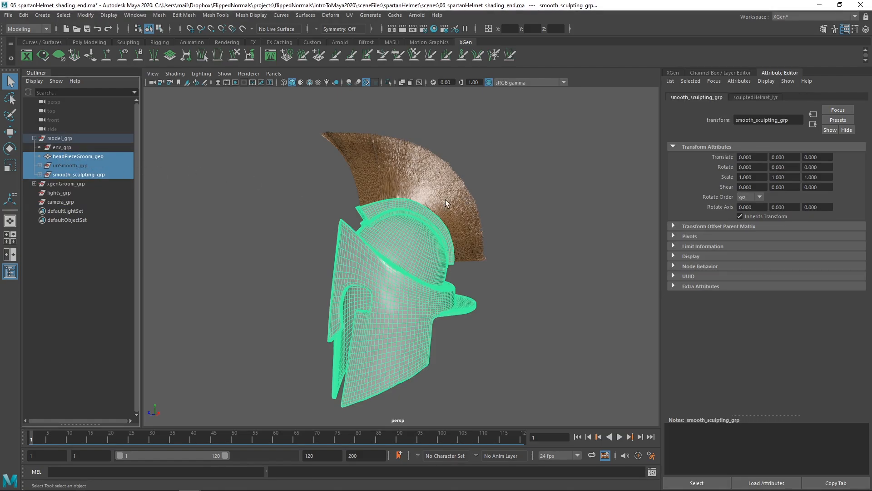
pyautogui.hotkey('ctrl', 'g')
pyautogui.doubleClick(67, 157)
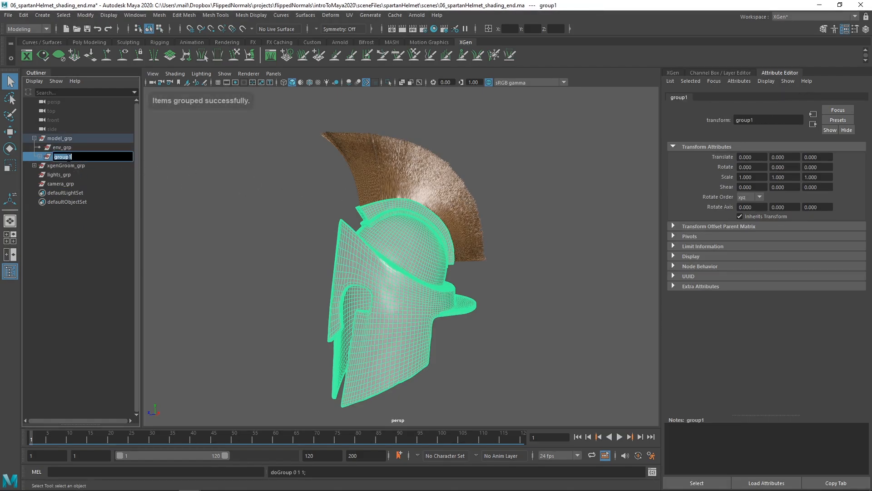
pyautogui.write('g')
pyautogui.press('BackSpace')
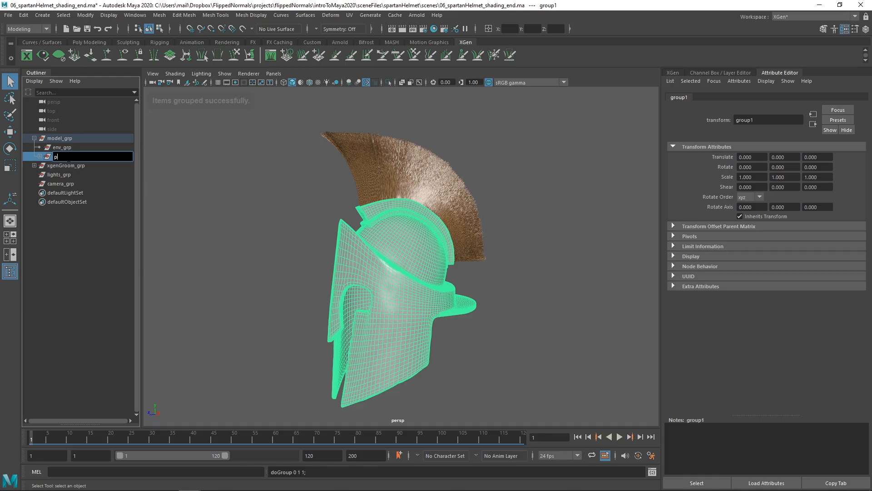
pyautogui.write('prop_grp')
pyautogui.press('Return')
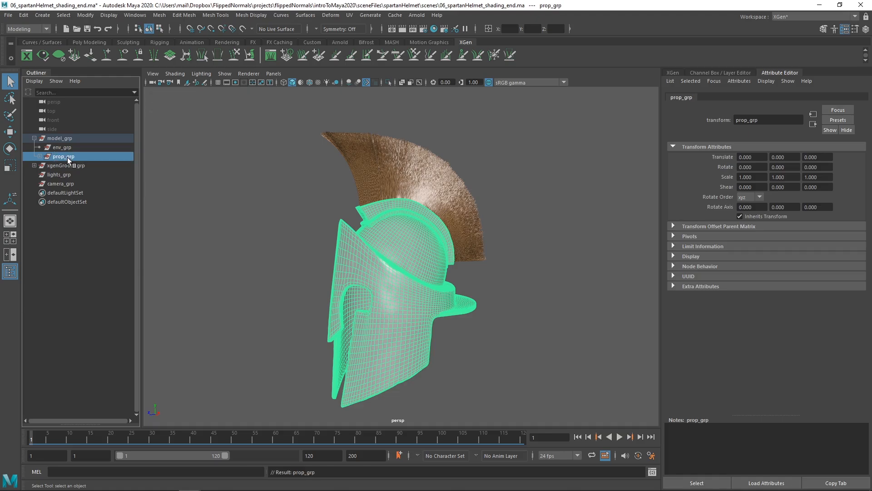
# Group the three items inside prop_grp, name the group helmet_grp, then collapse it and clear the selection.
pyautogui.click(64, 148)
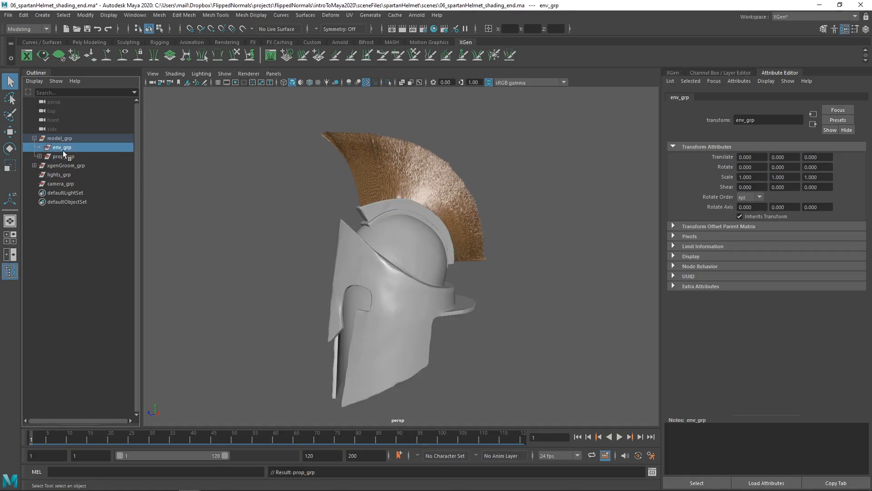
pyautogui.click(50, 157)
pyautogui.click(40, 156)
pyautogui.click(67, 166)
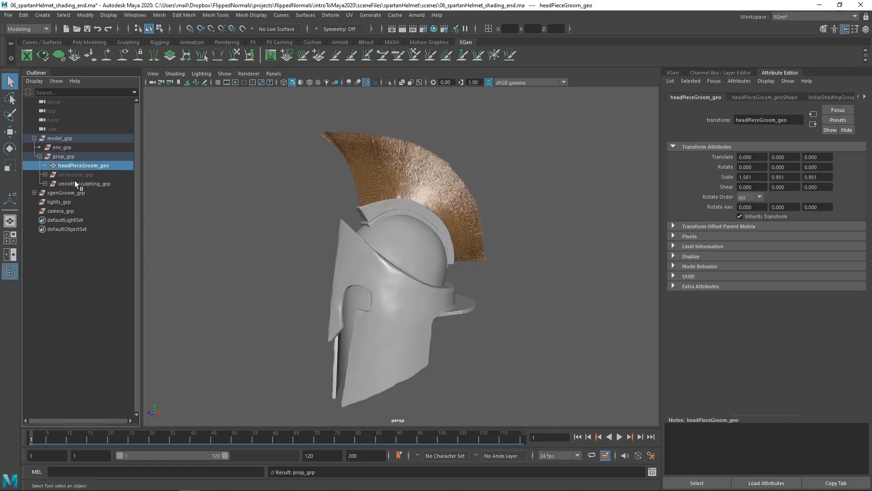
pyautogui.keyDown('shift'); pyautogui.click(74, 182); pyautogui.keyUp('shift')
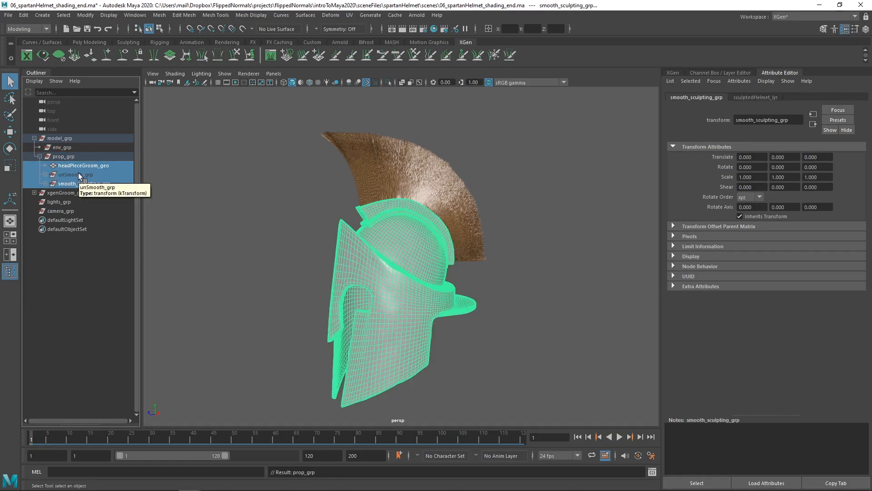
pyautogui.hotkey('ctrl', 'g')
pyautogui.click(45, 166)
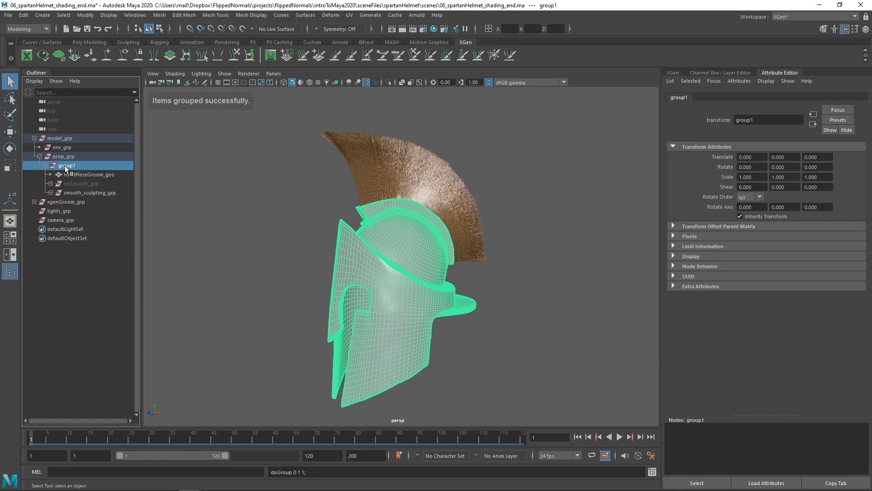
pyautogui.doubleClick(64, 165)
pyautogui.write('helmet_grp')
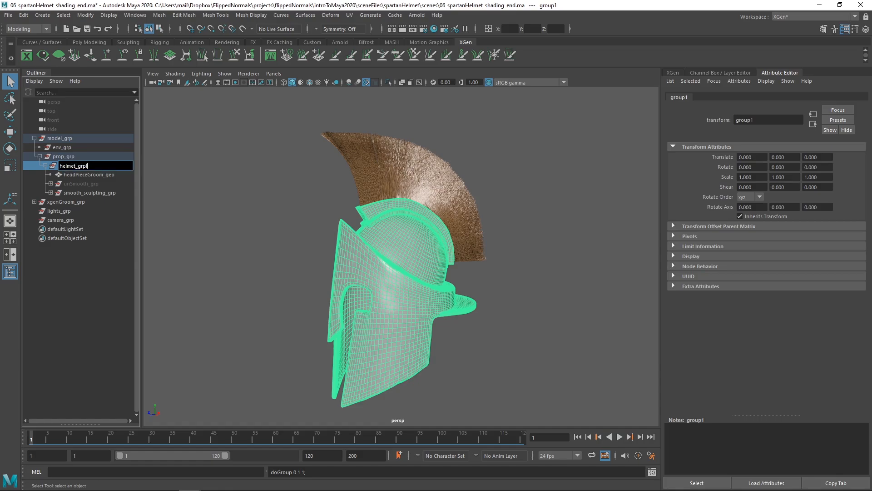
pyautogui.press('Return')
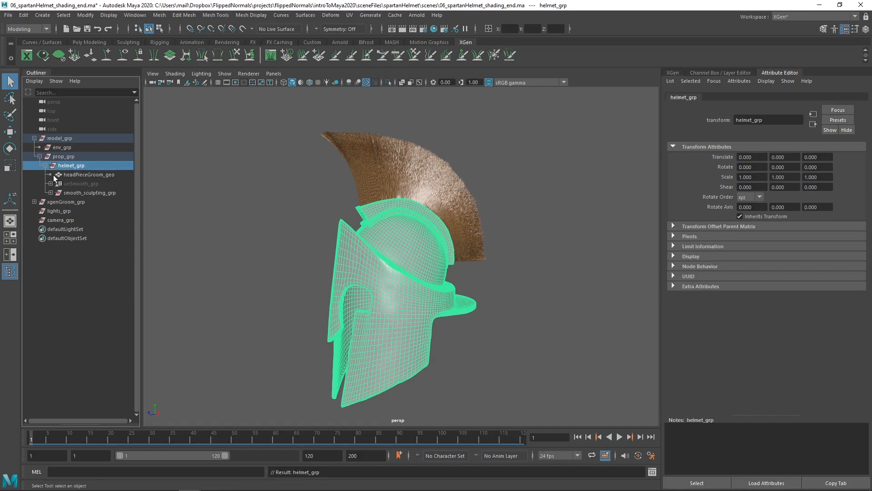
pyautogui.click(45, 165)
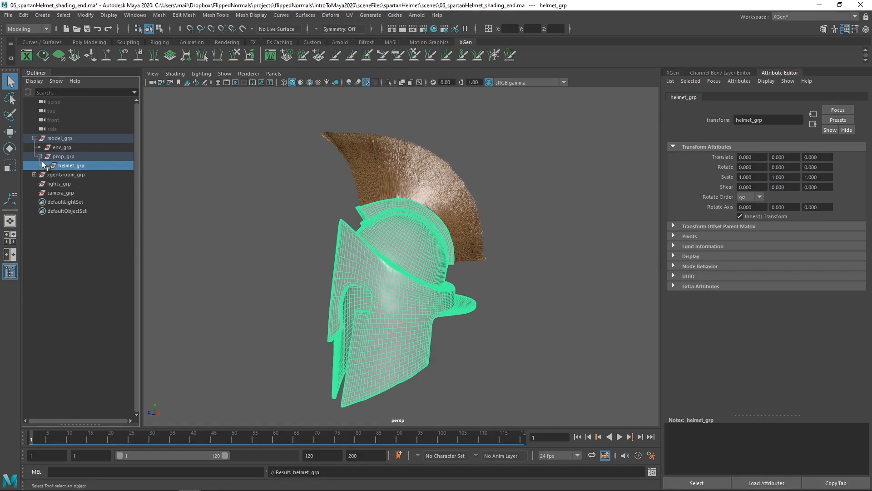
pyautogui.click(244, 210)
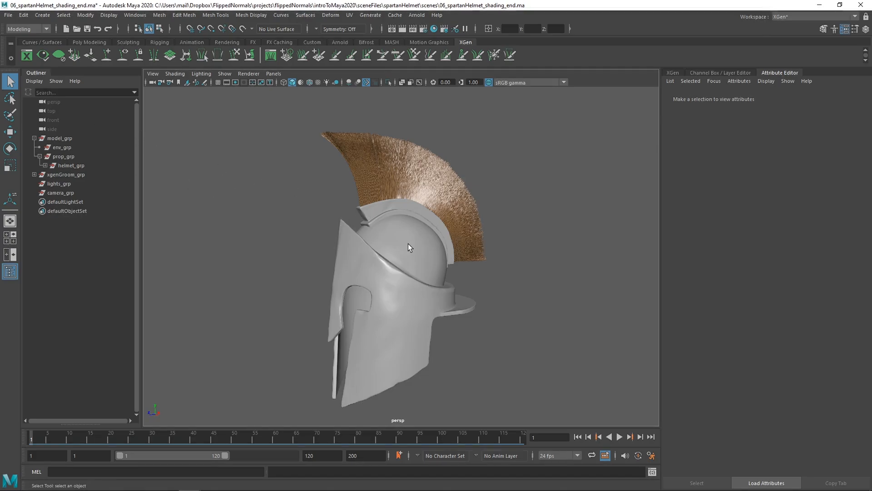
# Create a polygon plane under the helmet and scale it up uniformly to about 91.
pyautogui.keyDown('shift'); pyautogui.rightClick(284, 217); pyautogui.keyUp('shift')
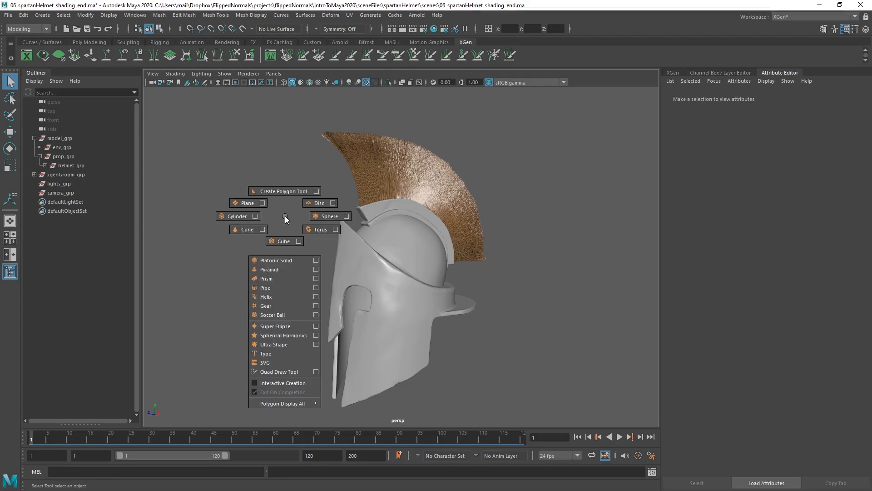
pyautogui.click(241, 203)
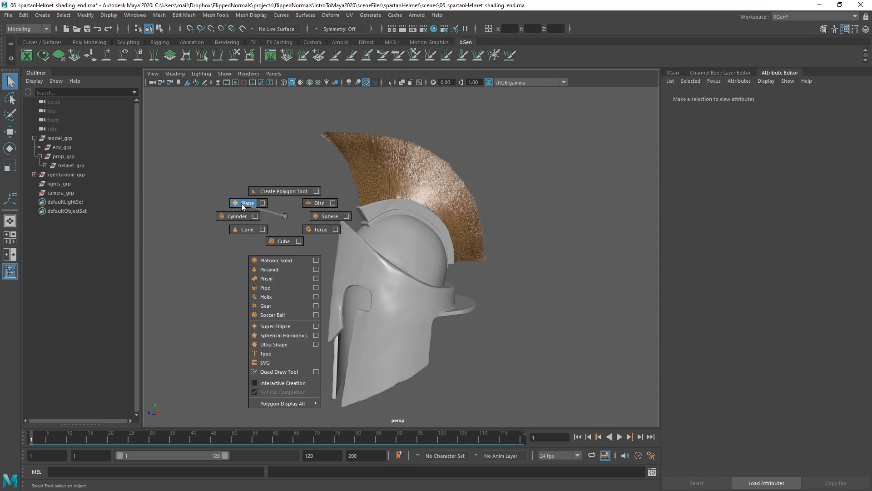
pyautogui.scroll(-3, 304, 249)
pyautogui.press('r')
pyautogui.moveTo(395, 315); pyautogui.dragTo(548, 291)
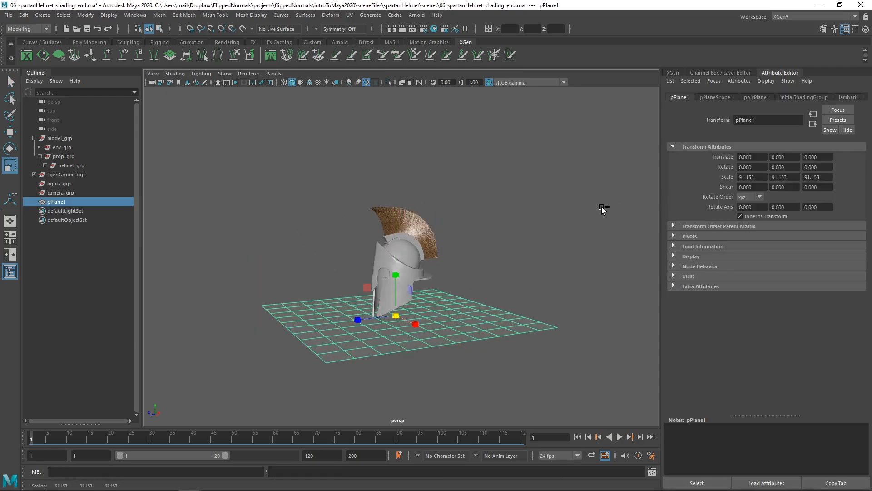
# Set the plane's Subdivisions Width and Subdivisions Height to 1 in its polyPlane1 inputs.
pyautogui.hotkey('ctrl', 'a')
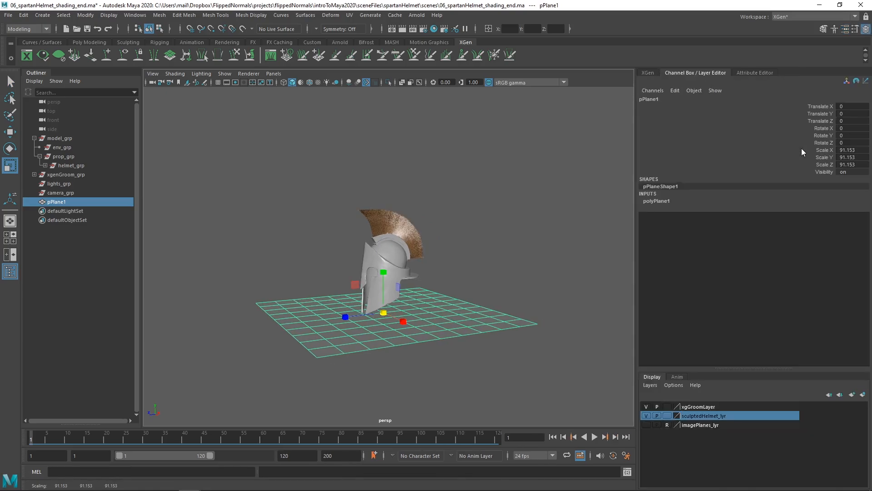
pyautogui.hotkey('ctrl', 'a')
pyautogui.hotkey('ctrl', 'a')
pyautogui.hotkey('ctrl', 'a')
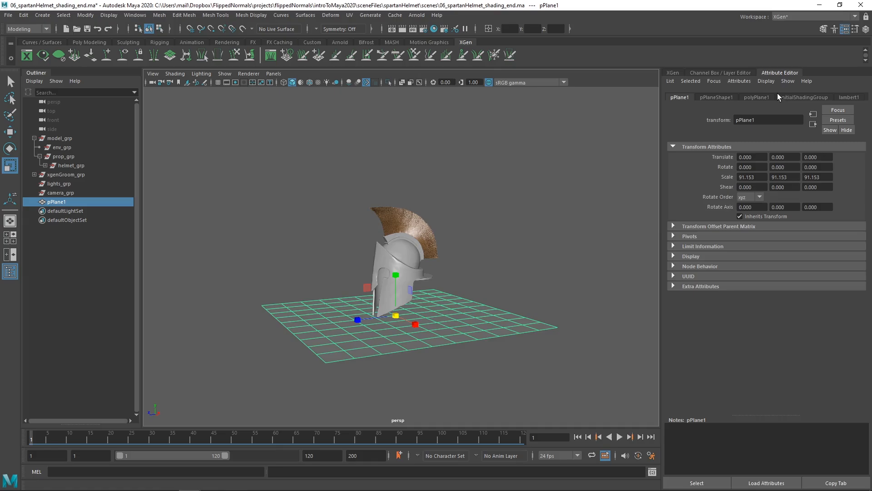
pyautogui.hotkey('ctrl', 'a')
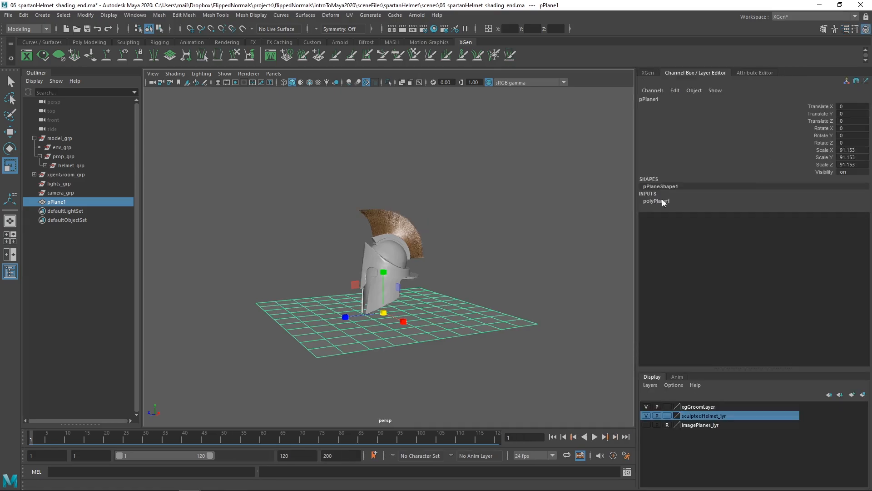
pyautogui.click(663, 201)
pyautogui.moveTo(815, 222); pyautogui.dragTo(812, 230)
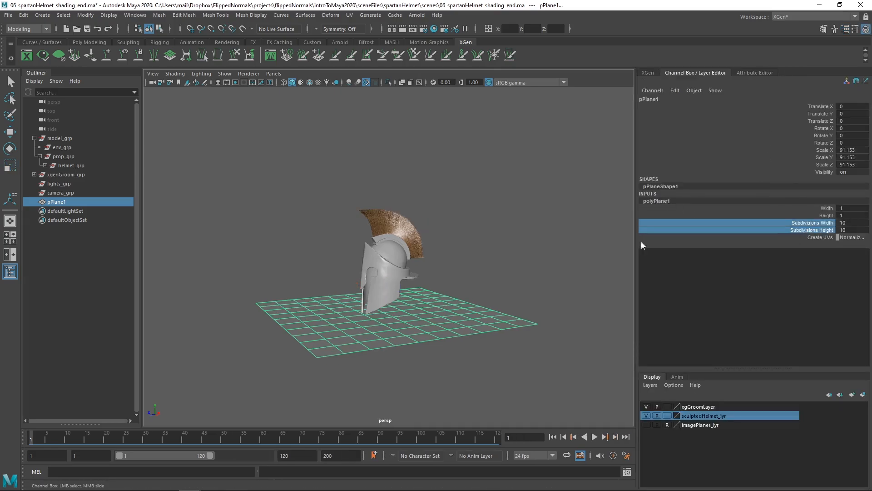
pyautogui.moveTo(565, 236); pyautogui.dragTo(289, 251, button='middle')
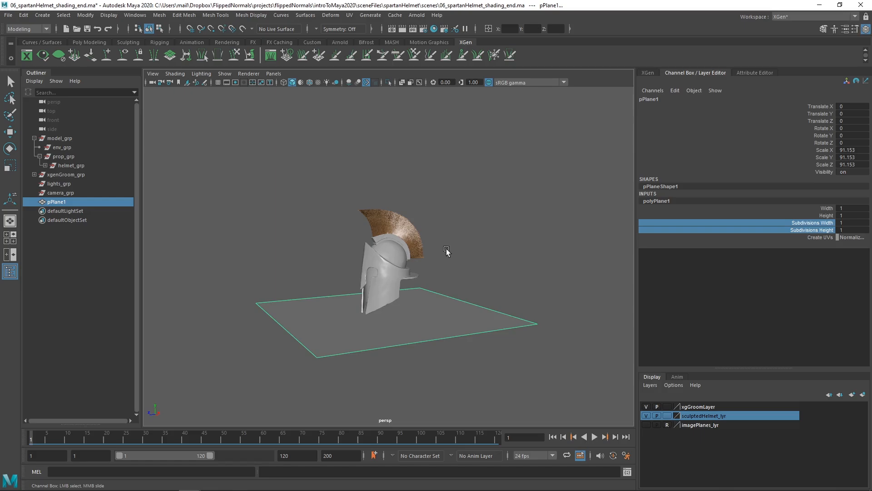
pyautogui.moveTo(448, 252); pyautogui.dragTo(394, 239, button='middle')
pyautogui.moveTo(847, 223); pyautogui.dragTo(848, 230)
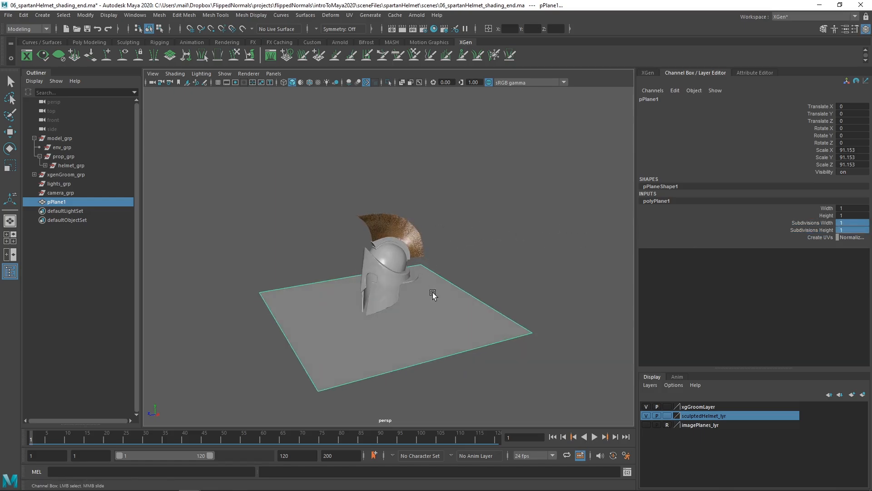
# Scale the ground plane up uniformly to about 228.
pyautogui.press('r')
pyautogui.moveTo(384, 312); pyautogui.dragTo(602, 297)
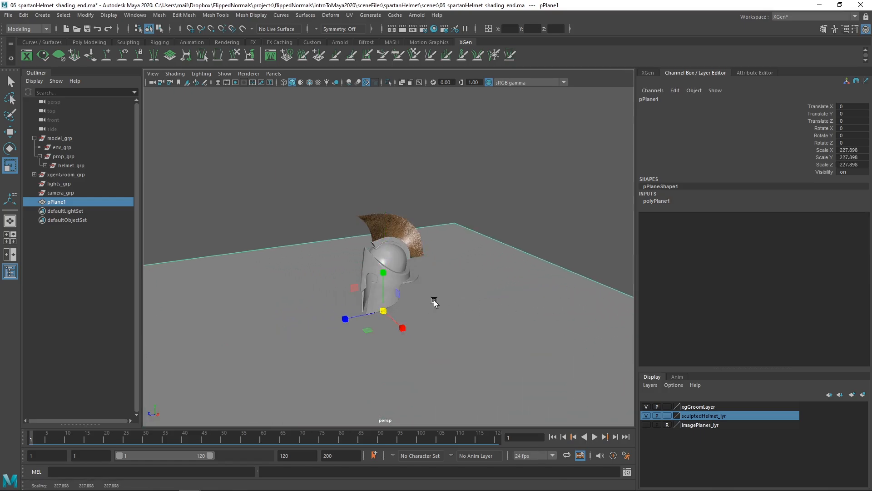
pyautogui.scroll(-5, 445, 288)
# Extrude the ground plane's two adjacent back edges straight up to form two walls behind the helmet.
pyautogui.moveTo(453, 278); pyautogui.dragTo(457, 195, button='right')
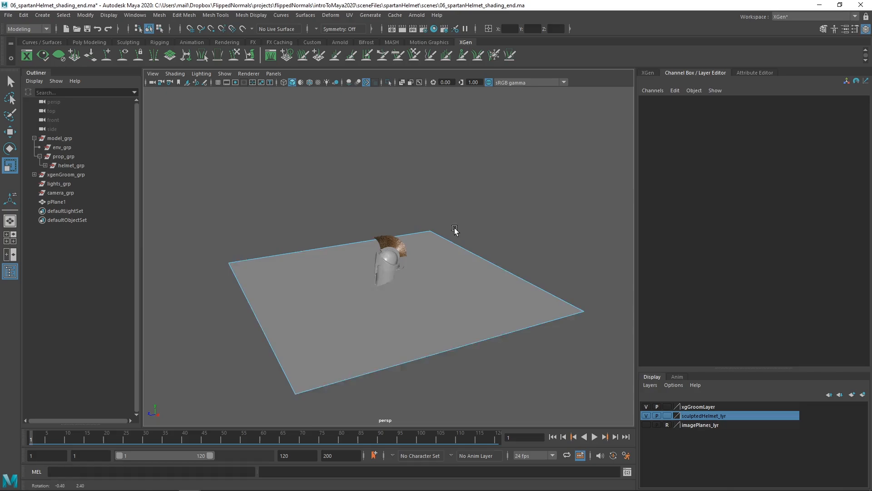
pyautogui.moveTo(461, 194); pyautogui.dragTo(400, 218)
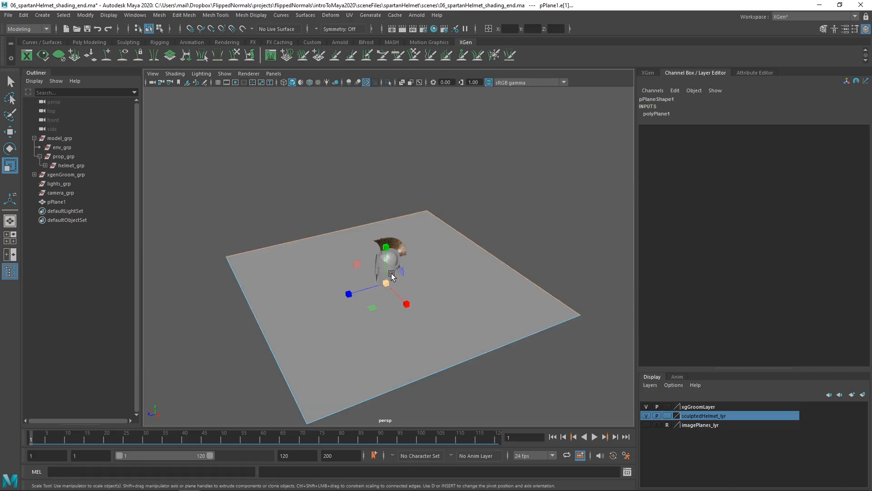
pyautogui.press('w')
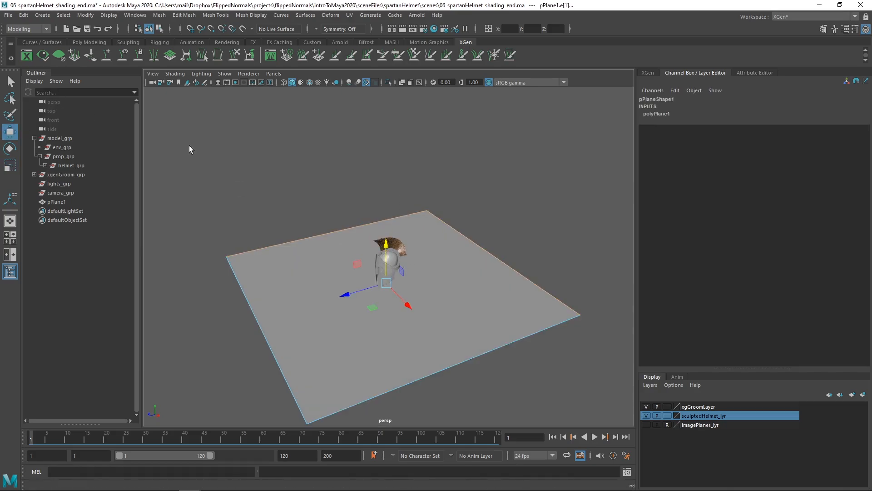
pyautogui.keyDown('alt'); pyautogui.moveTo(412, 262); pyautogui.dragTo(371, 30); pyautogui.keyUp('alt')
pyautogui.keyDown('alt'); pyautogui.moveTo(481, 209); pyautogui.dragTo(403, 234, button='right'); pyautogui.keyUp('alt')
pyautogui.keyDown('alt'); pyautogui.moveTo(403, 233); pyautogui.dragTo(397, 255); pyautogui.keyUp('alt')
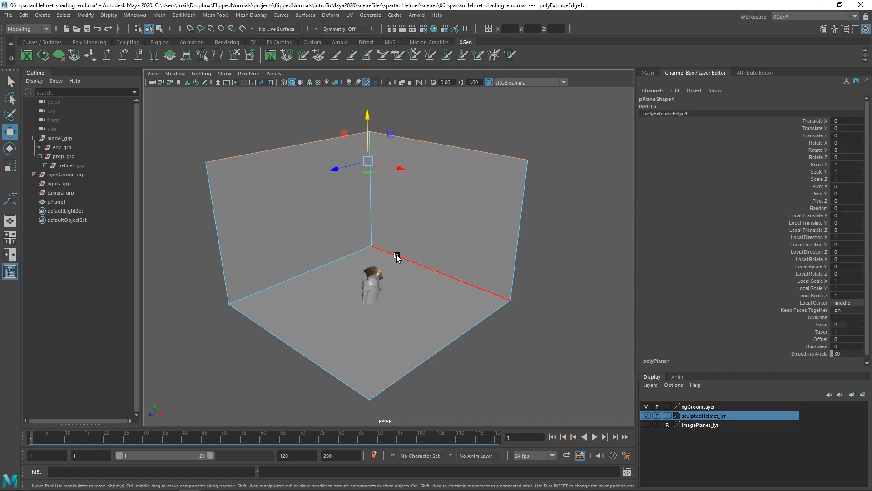
# Return to object mode and scale the whole floor-and-walls mesh up uniformly to about 634.
pyautogui.moveTo(397, 256); pyautogui.dragTo(408, 245, button='right')
pyautogui.press('r')
pyautogui.moveTo(408, 244); pyautogui.dragTo(745, 251, button='middle')
pyautogui.keyDown('alt'); pyautogui.moveTo(405, 237); pyautogui.dragTo(366, 232); pyautogui.keyUp('alt')
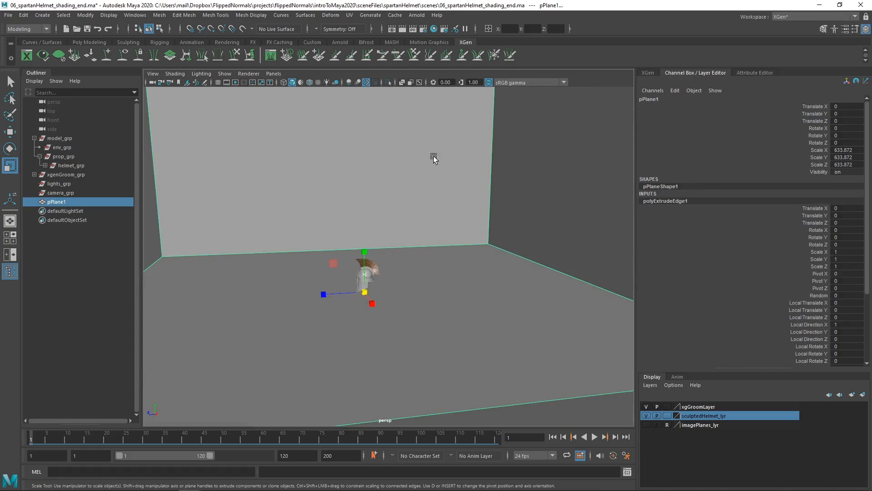
# Examine the helmet's size and placement against the enlarged floor and walls from several distances and angles.
pyautogui.keyDown('alt'); pyautogui.moveTo(492, 179); pyautogui.dragTo(405, 243, button='right'); pyautogui.keyUp('alt')
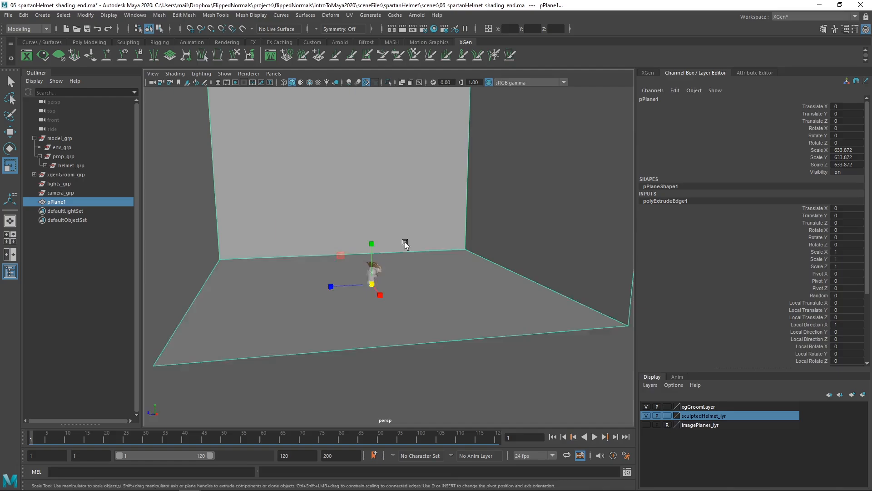
pyautogui.keyDown('alt'); pyautogui.moveTo(405, 244); pyautogui.dragTo(408, 270, button='middle'); pyautogui.keyUp('alt')
pyautogui.keyDown('alt'); pyautogui.moveTo(378, 290); pyautogui.dragTo(394, 271); pyautogui.keyUp('alt')
pyautogui.keyDown('alt'); pyautogui.moveTo(394, 291); pyautogui.dragTo(511, 390, button='right'); pyautogui.keyUp('alt')
pyautogui.keyDown('alt'); pyautogui.moveTo(370, 396); pyautogui.dragTo(381, 310, button='middle'); pyautogui.keyUp('alt')
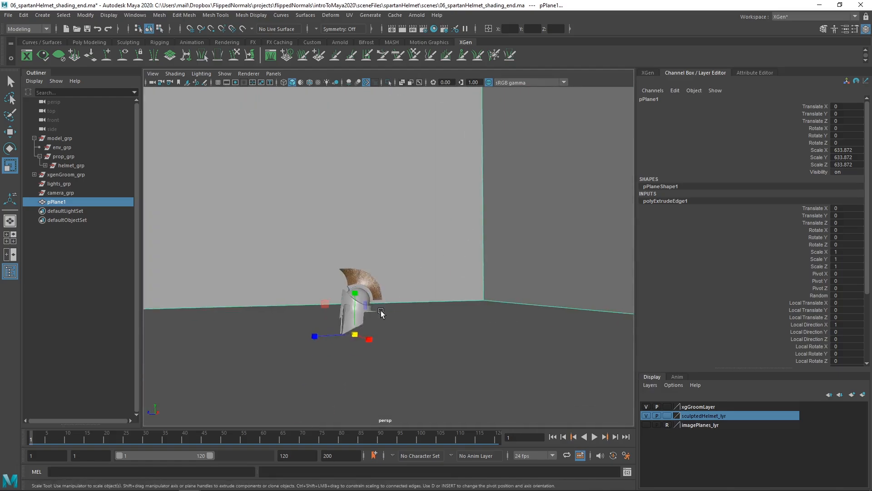
pyautogui.keyDown('alt'); pyautogui.moveTo(380, 310); pyautogui.dragTo(412, 339, button='right'); pyautogui.keyUp('alt')
pyautogui.keyDown('alt'); pyautogui.moveTo(400, 341); pyautogui.dragTo(414, 301, button='middle'); pyautogui.keyUp('alt')
pyautogui.keyDown('alt'); pyautogui.moveTo(426, 306); pyautogui.dragTo(417, 312); pyautogui.keyUp('alt')
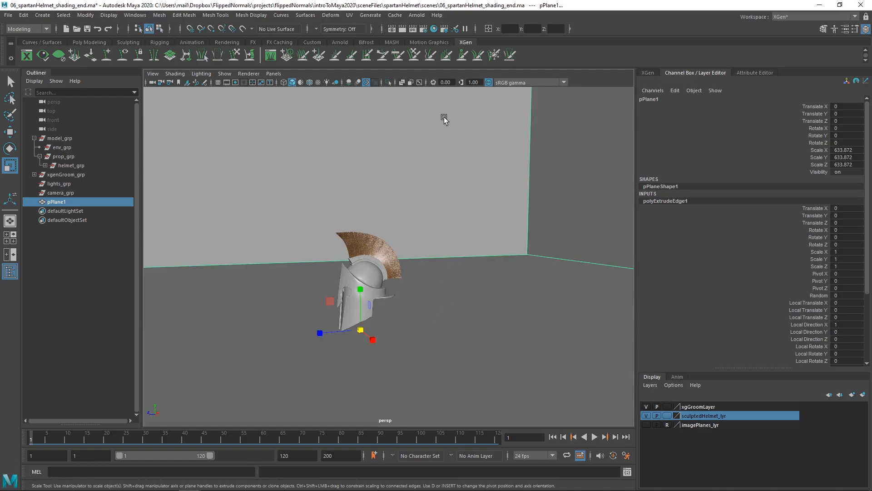
# Insert a horizontal edge loop around the middle of both walls with the Multi-Cut tool.
pyautogui.scroll(-6, 461, 252)
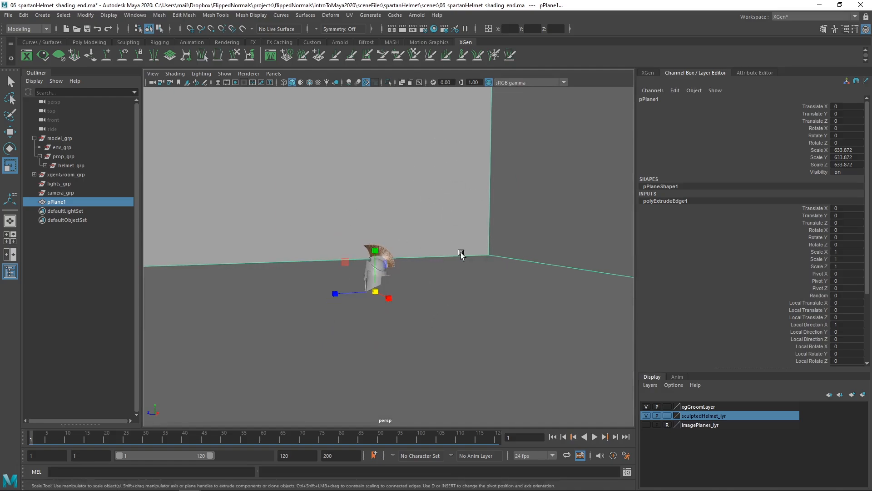
pyautogui.keyDown('alt'); pyautogui.moveTo(421, 232); pyautogui.dragTo(424, 230); pyautogui.keyUp('alt')
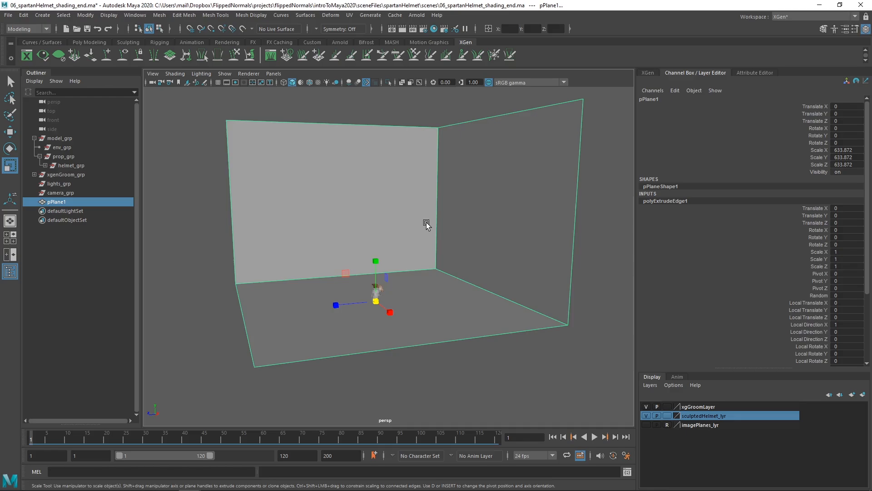
pyautogui.keyDown('shift'); pyautogui.moveTo(427, 214); pyautogui.dragTo(365, 210, button='right'); pyautogui.keyUp('shift')
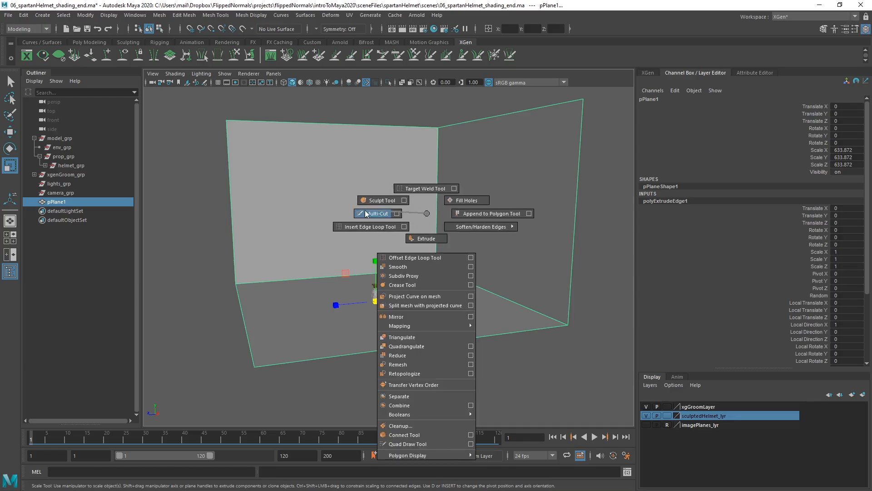
pyautogui.keyDown('shift'); pyautogui.moveTo(364, 212); pyautogui.dragTo(364, 212, button='right'); pyautogui.keyUp('shift')
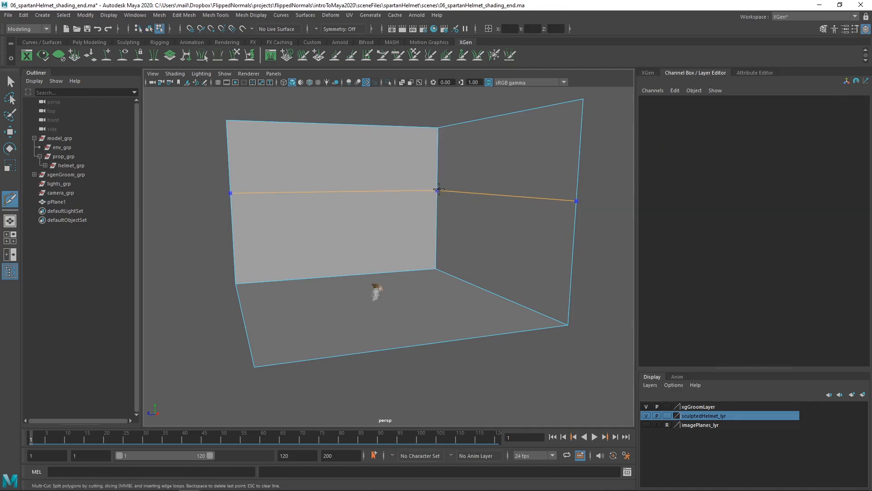
pyautogui.keyDown('ctrl'); pyautogui.click(481, 204); pyautogui.keyUp('ctrl')
pyautogui.press('w')
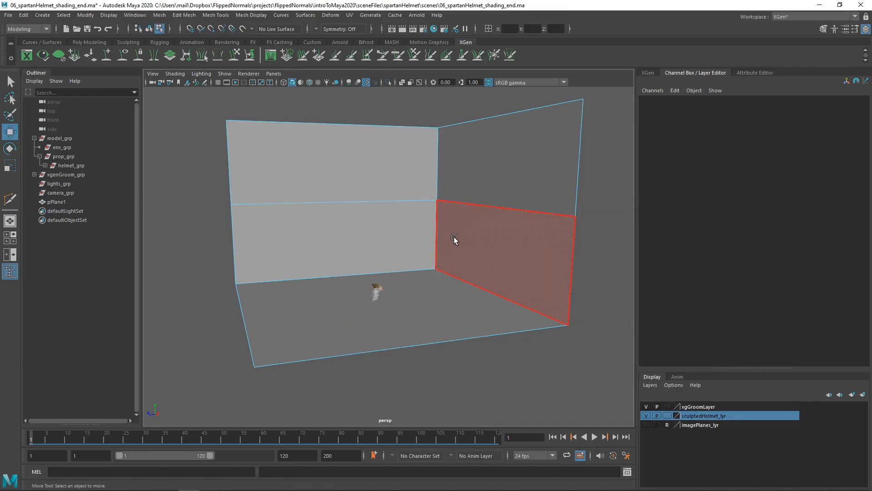
# Bevel the vertical wall corner edges and both floor-to-wall edges with 10 segments to round the backdrop.
pyautogui.click(438, 242)
pyautogui.press('q')
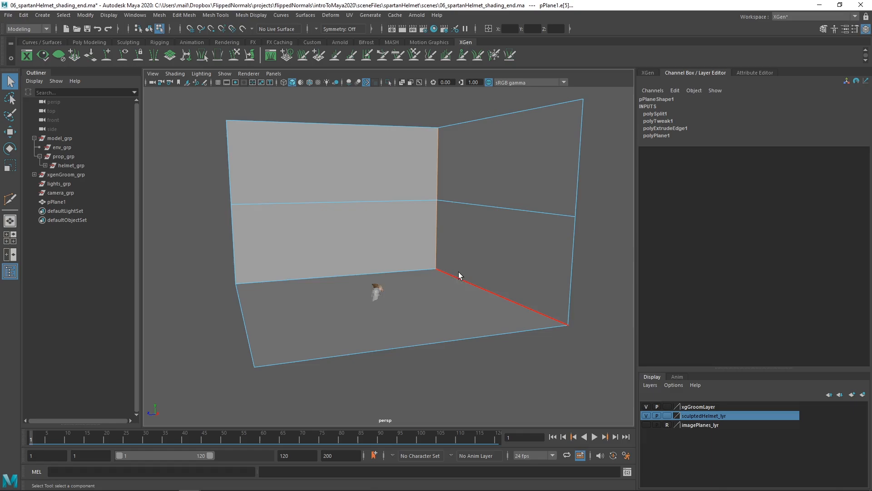
pyautogui.keyDown('shift'); pyautogui.click(456, 279); pyautogui.keyUp('shift')
pyautogui.keyDown('shift'); pyautogui.click(392, 271); pyautogui.keyUp('shift')
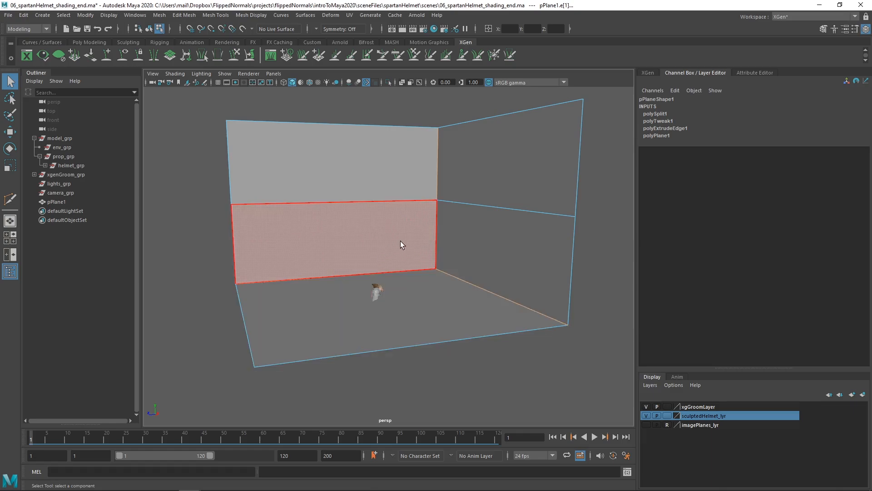
pyautogui.keyDown('alt'); pyautogui.moveTo(400, 241); pyautogui.dragTo(403, 246); pyautogui.keyUp('alt')
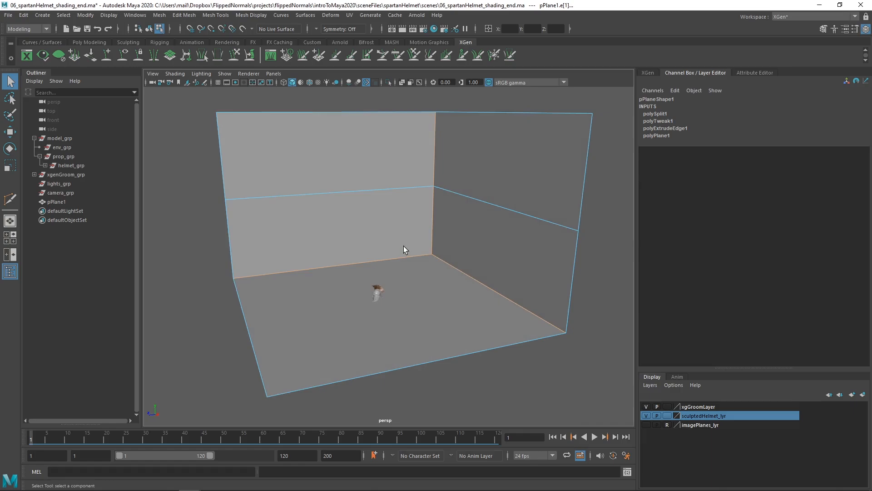
pyautogui.keyDown('shift'); pyautogui.moveTo(403, 246); pyautogui.dragTo(465, 244, button='right'); pyautogui.keyUp('shift')
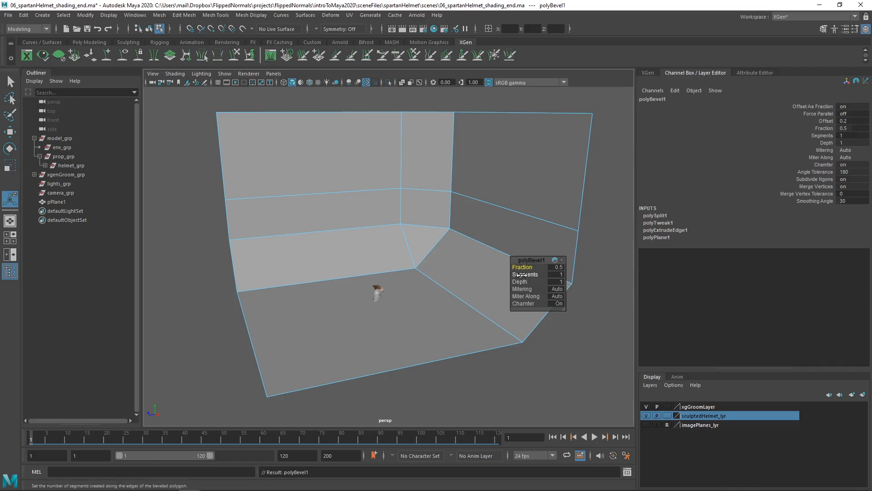
pyautogui.moveTo(526, 275); pyautogui.dragTo(564, 275)
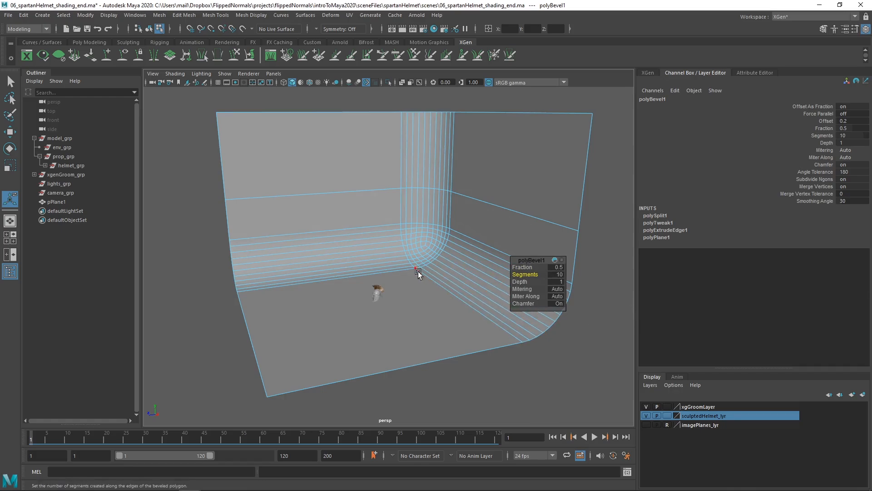
# Return to object mode and delete the construction history of the floor-and-walls mesh.
pyautogui.moveTo(409, 259)
pyautogui.keyDown('alt'); pyautogui.mouseDown()
pyautogui.moveTo(479, 249)
pyautogui.moveTo(404, 255)
pyautogui.mouseUp(); pyautogui.keyUp('alt')
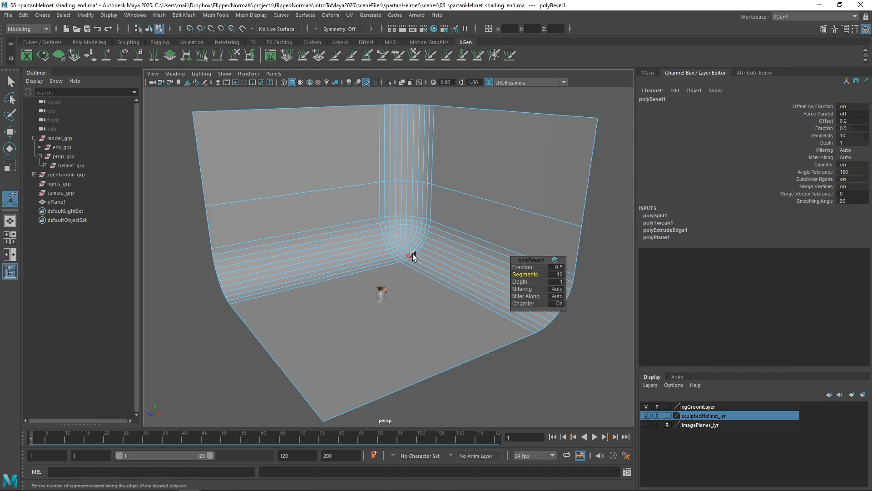
pyautogui.keyDown('alt'); pyautogui.moveTo(372, 241); pyautogui.dragTo(386, 254); pyautogui.keyUp('alt')
pyautogui.scroll(-3, 377, 241)
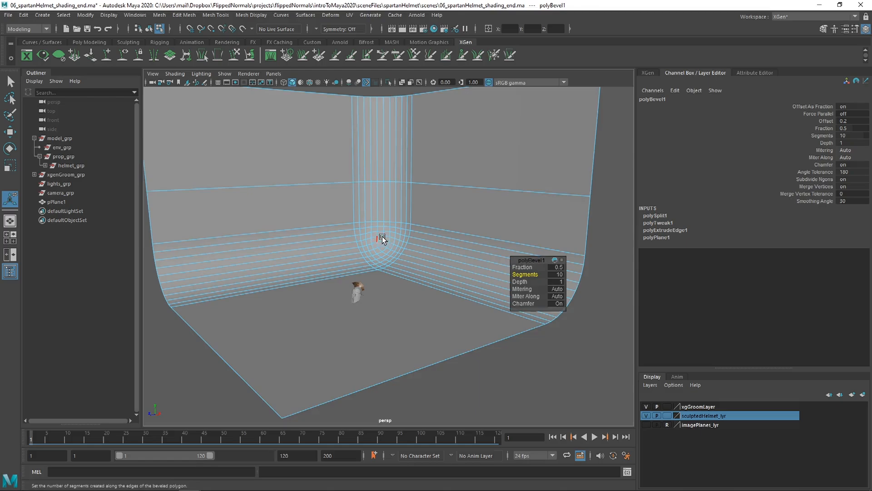
pyautogui.scroll(3, 382, 237)
pyautogui.moveTo(366, 231); pyautogui.dragTo(399, 206, button='right')
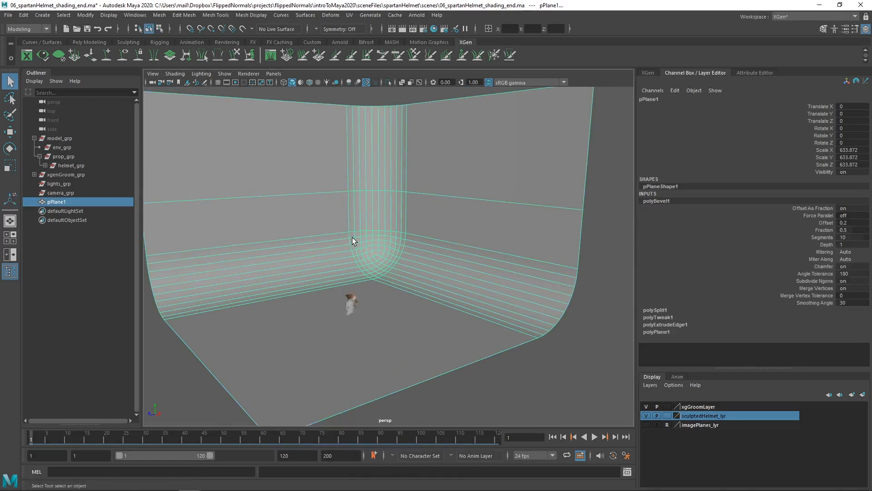
pyautogui.moveTo(352, 237)
pyautogui.keyDown('alt'); pyautogui.mouseDown()
pyautogui.moveTo(426, 224)
pyautogui.moveTo(318, 236)
pyautogui.moveTo(334, 260)
pyautogui.moveTo(356, 241)
pyautogui.moveTo(444, 225)
pyautogui.moveTo(362, 240)
pyautogui.moveTo(352, 286)
pyautogui.moveTo(373, 236)
pyautogui.moveTo(431, 199)
pyautogui.moveTo(335, 240)
pyautogui.moveTo(355, 223)
pyautogui.mouseUp(); pyautogui.keyUp('alt')
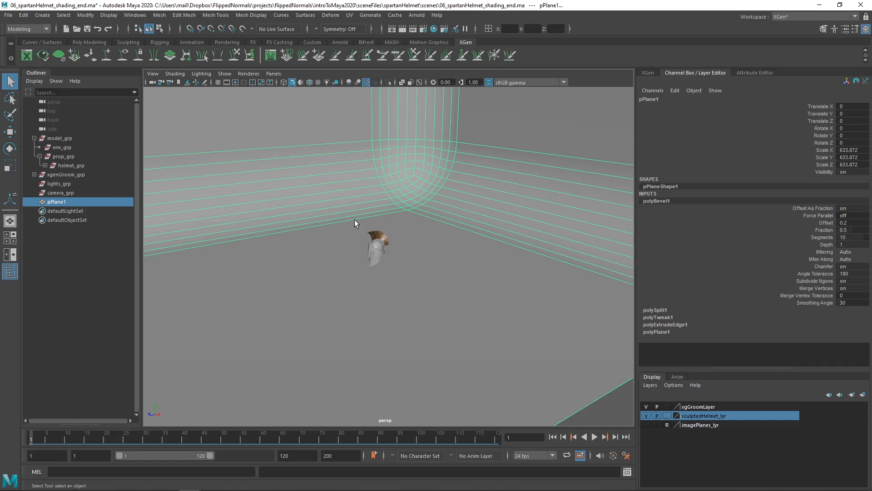
pyautogui.hotkey('alt', 'shift', 'd')
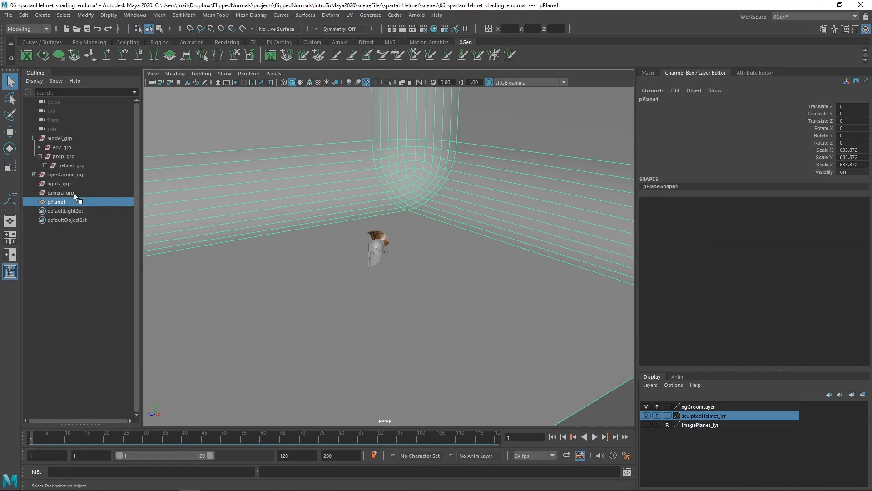
# Move the floor-and-walls mesh into env_grp and rename it backdrop_geo.
pyautogui.moveTo(74, 193); pyautogui.dragTo(42, 151, button='middle')
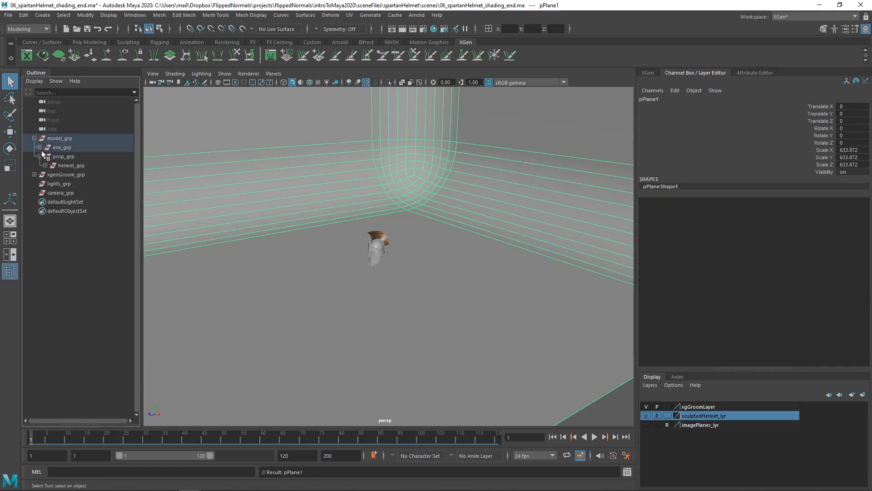
pyautogui.click(40, 148)
pyautogui.doubleClick(64, 157)
pyautogui.write('back')
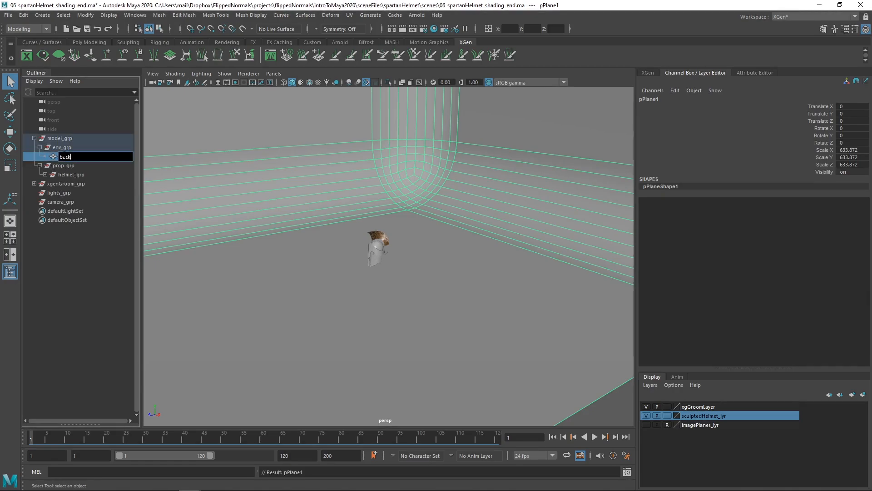
pyautogui.write('drop_geo')
pyautogui.press('Return')
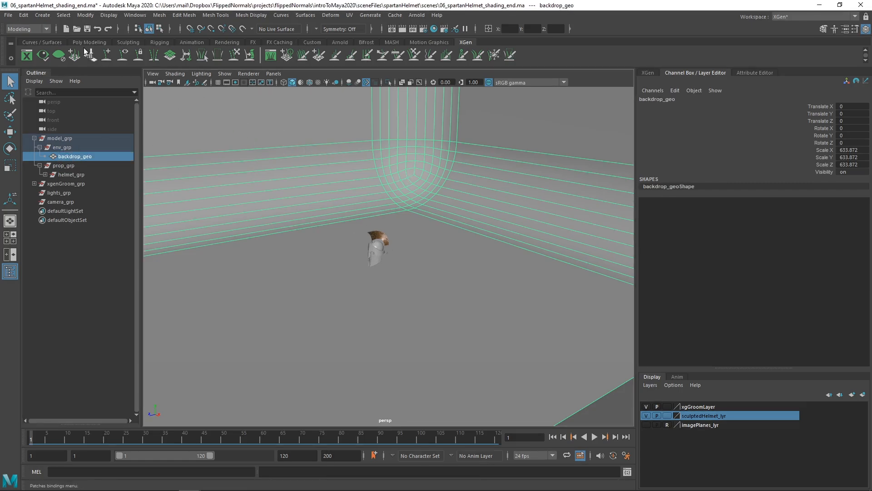
# Create a camera named renderCam_cam, parent it under camera_grp, and collapse the model_grp hierarchy.
pyautogui.click(48, 18)
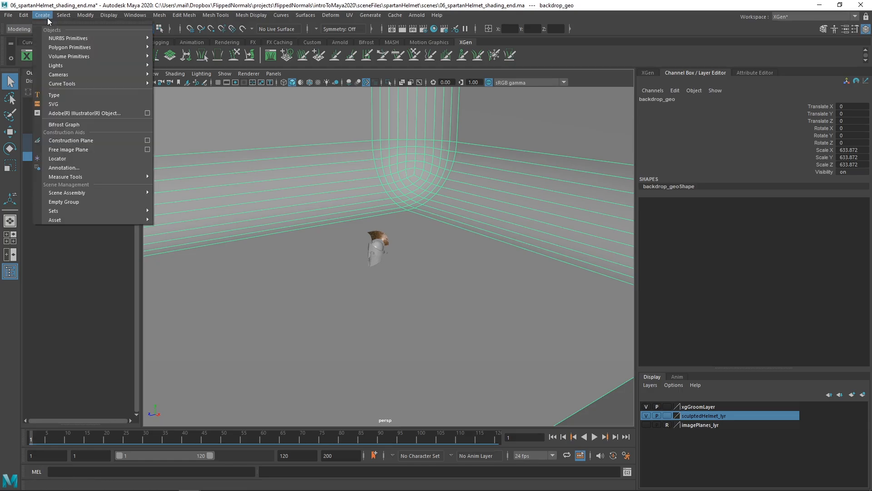
pyautogui.moveTo(67, 74)
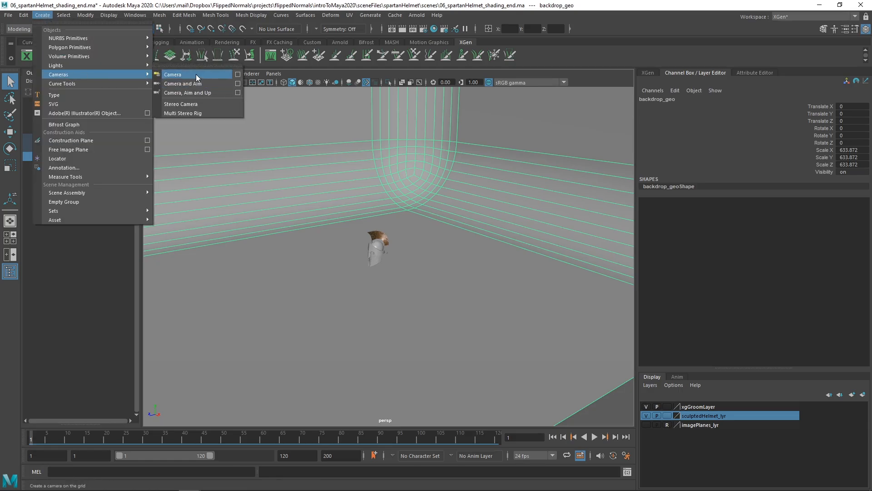
pyautogui.click(196, 74)
pyautogui.doubleClick(69, 210)
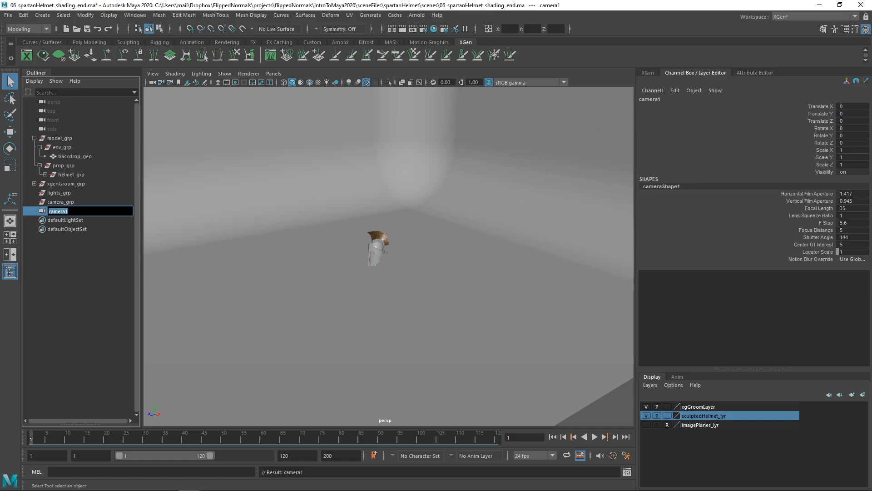
pyautogui.write('renderCam_cam')
pyautogui.press('Return')
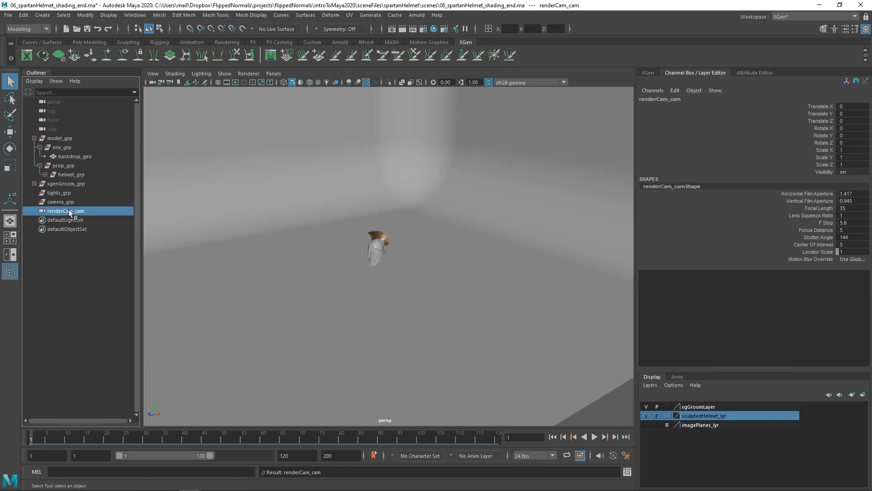
pyautogui.moveTo(68, 213); pyautogui.dragTo(86, 201)
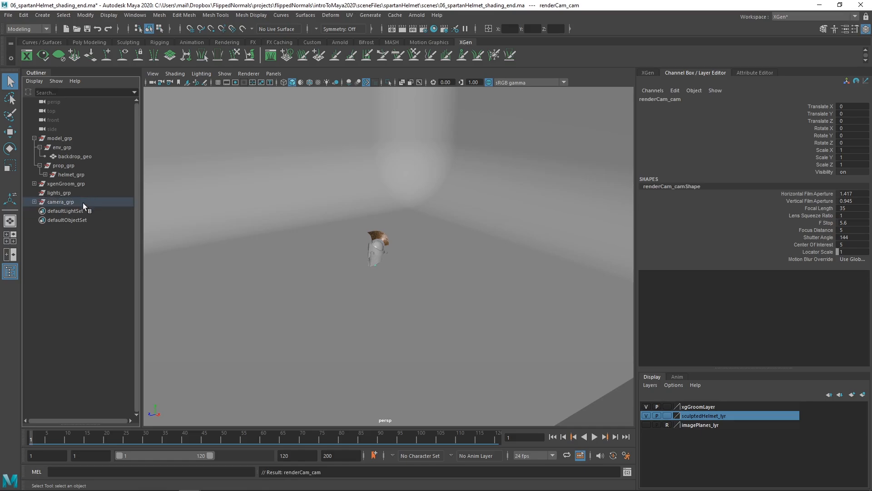
pyautogui.click(34, 138)
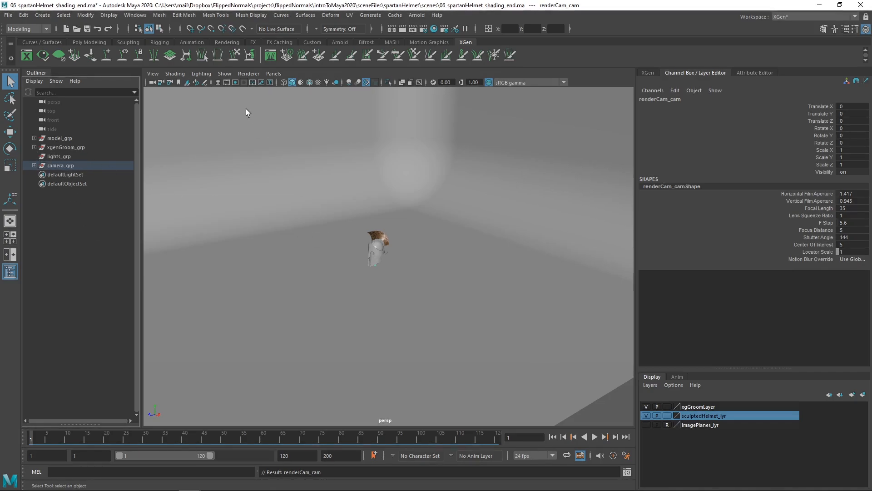
# Look through renderCam_cam, frame the main helmet mesh, and orbit the camera to a three-quarter view including the crest.
pyautogui.click(273, 74)
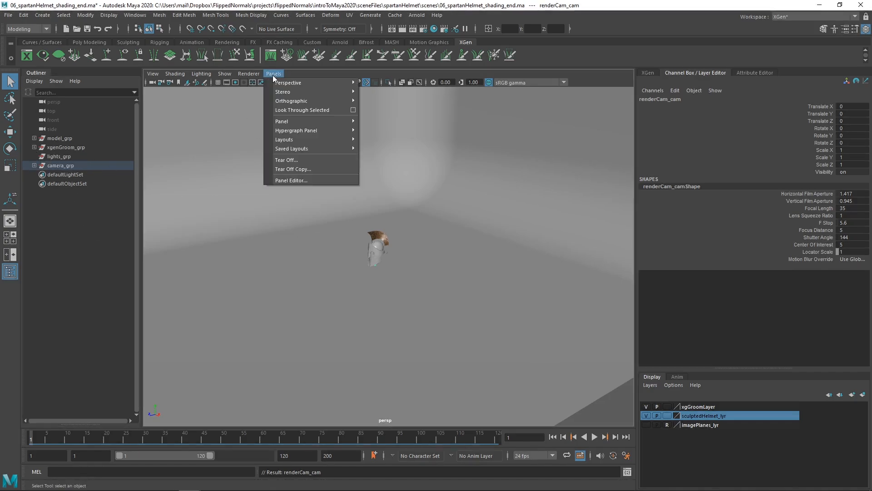
pyautogui.moveTo(290, 82)
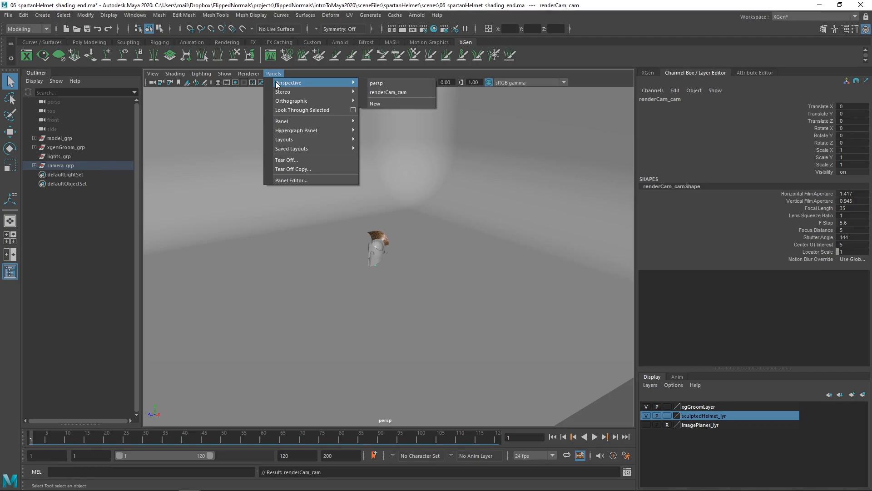
pyautogui.click(394, 93)
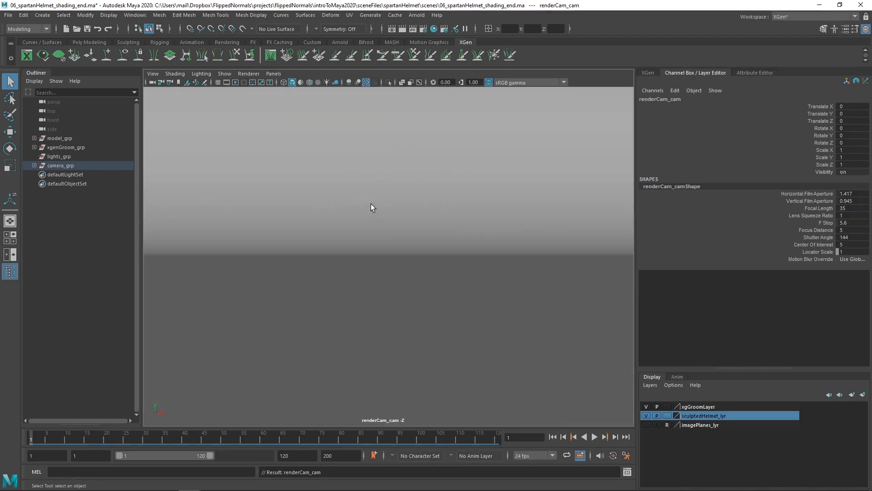
pyautogui.press('a')
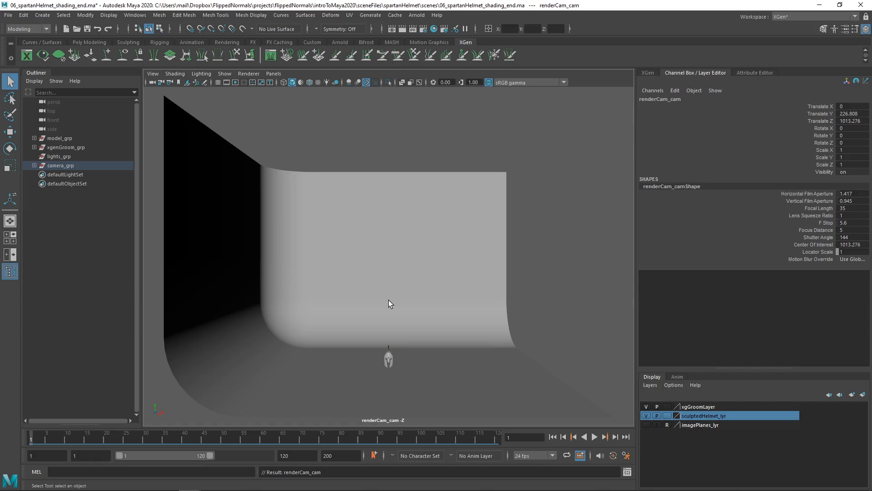
pyautogui.click(388, 358)
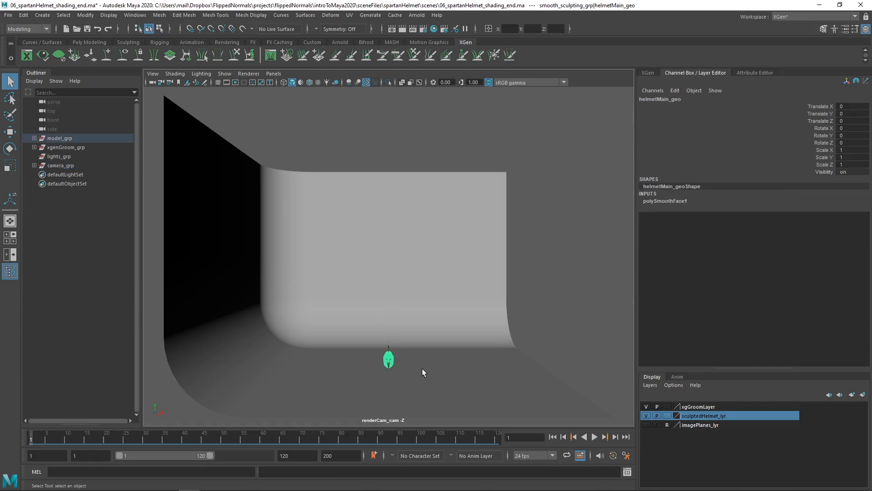
pyautogui.press('f')
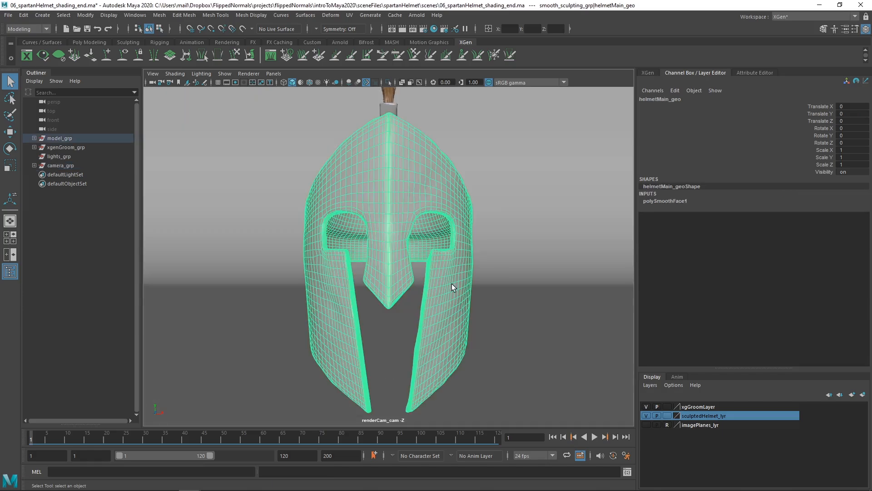
pyautogui.keyDown('alt'); pyautogui.moveTo(530, 272); pyautogui.dragTo(455, 293); pyautogui.keyUp('alt')
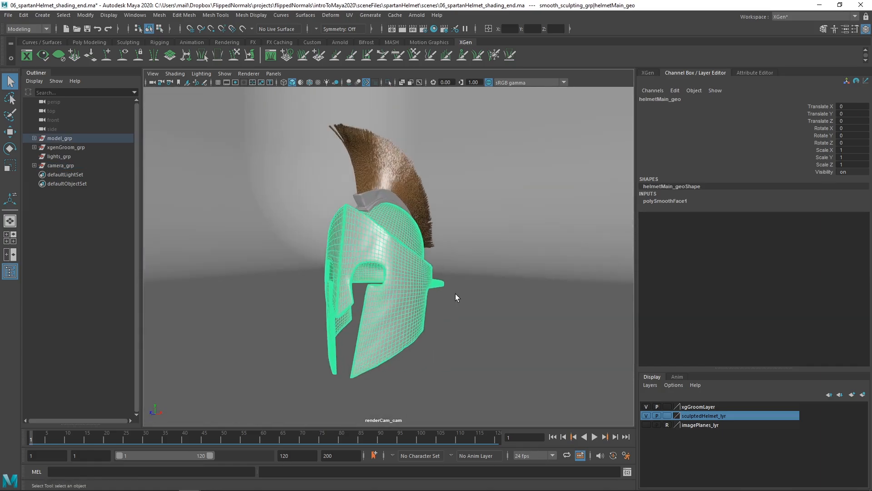
# Display the resolution gate for renderCam_cam and fine-tune the helmet's framing within it.
pyautogui.click(156, 76)
pyautogui.moveTo(182, 247)
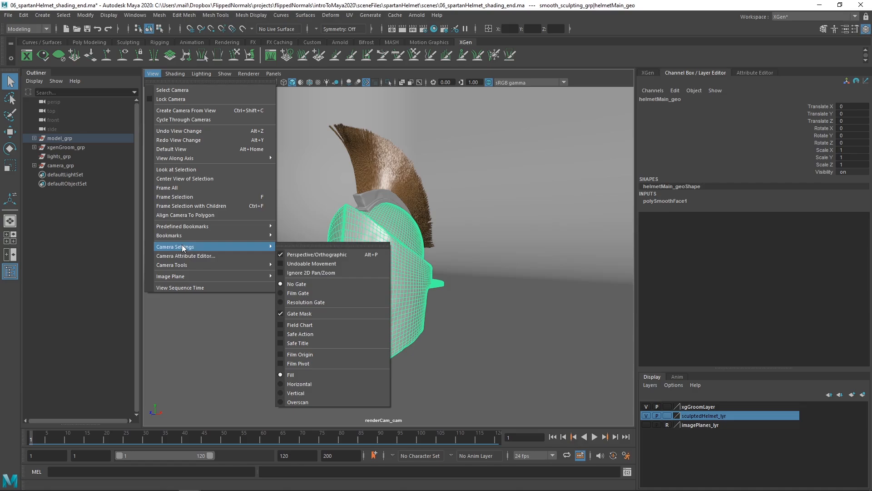
pyautogui.click(316, 302)
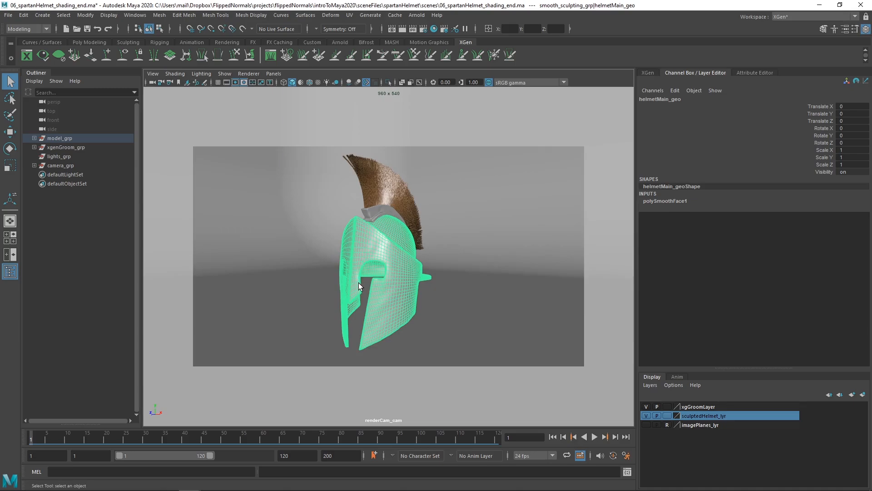
pyautogui.keyDown('alt'); pyautogui.moveTo(358, 286); pyautogui.dragTo(364, 288); pyautogui.keyUp('alt')
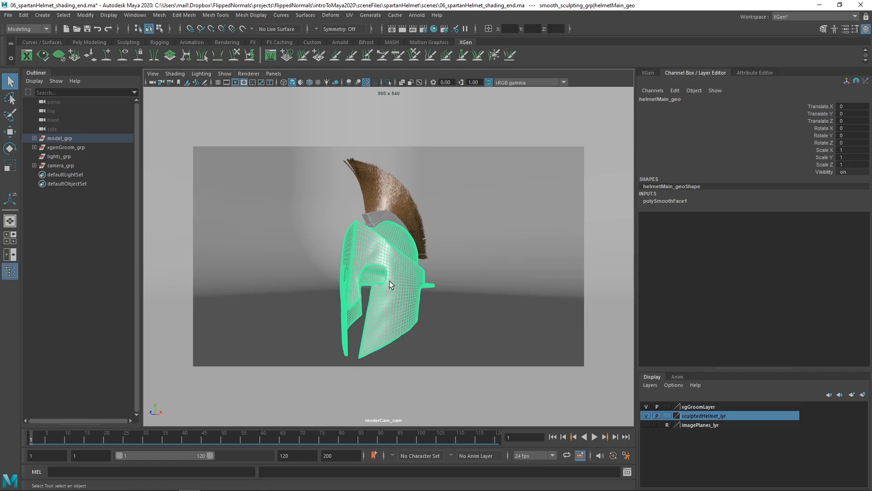
# Add an Arnold Skydome Light to the scene and display its shape attributes for editing.
pyautogui.click(448, 205)
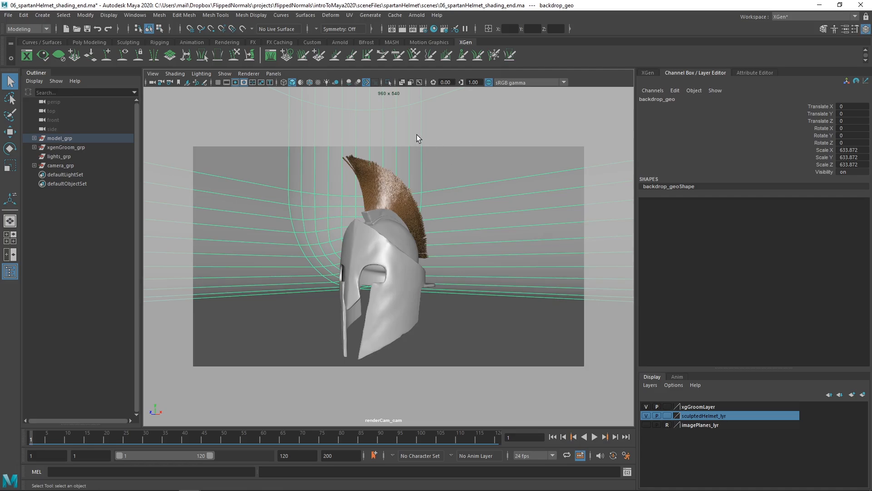
pyautogui.click(416, 15)
pyautogui.moveTo(433, 61)
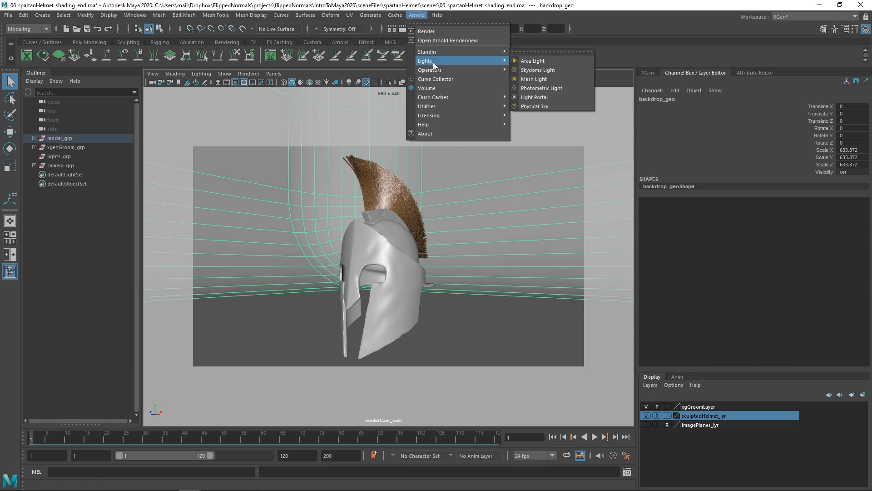
pyautogui.click(538, 71)
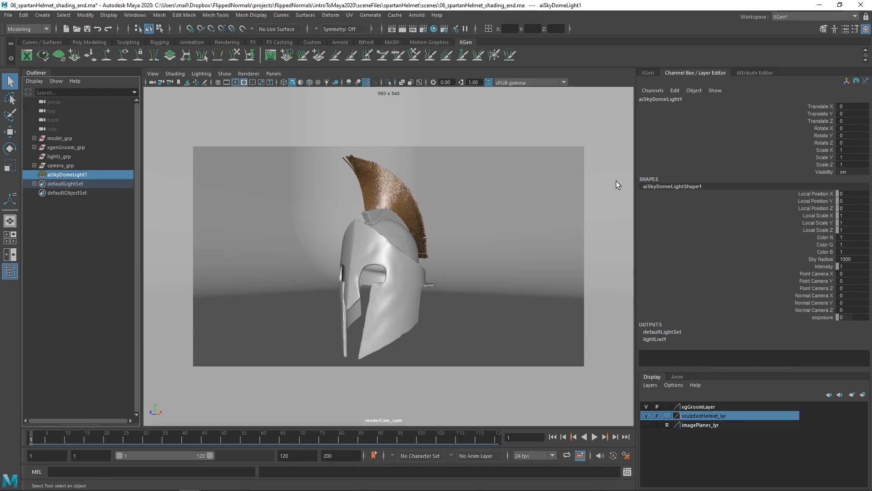
pyautogui.hotkey('ctrl', 'a')
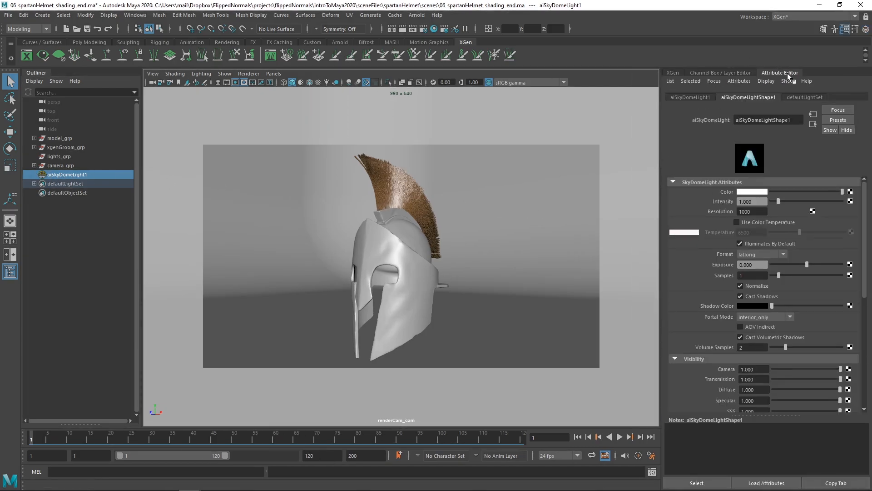
pyautogui.click(803, 18)
pyautogui.click(730, 16)
pyautogui.click(672, 72)
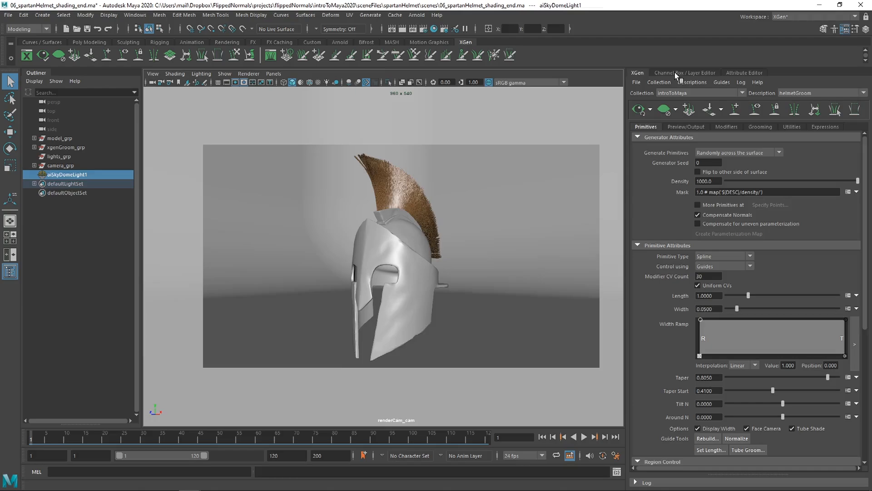
pyautogui.click(773, 72)
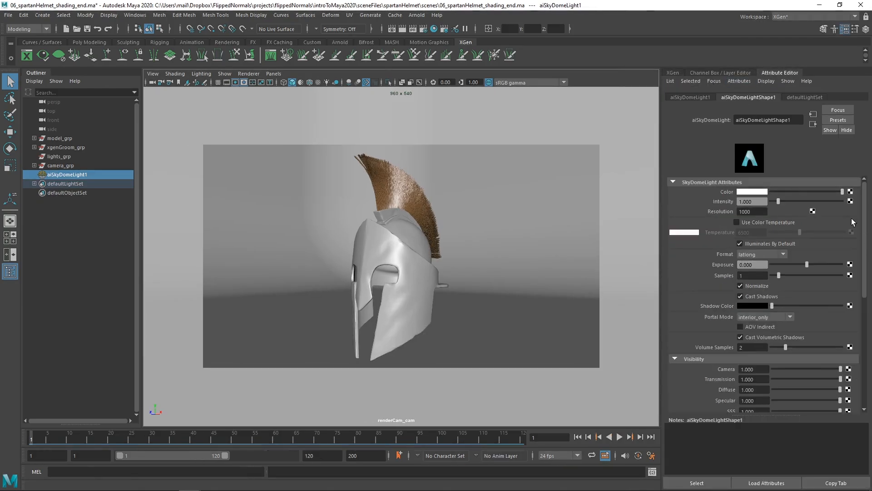
# Map a File texture to the skydome light's Color and load sunset_in_the_chalk_quarry_1k.hdr as its image.
pyautogui.click(849, 191)
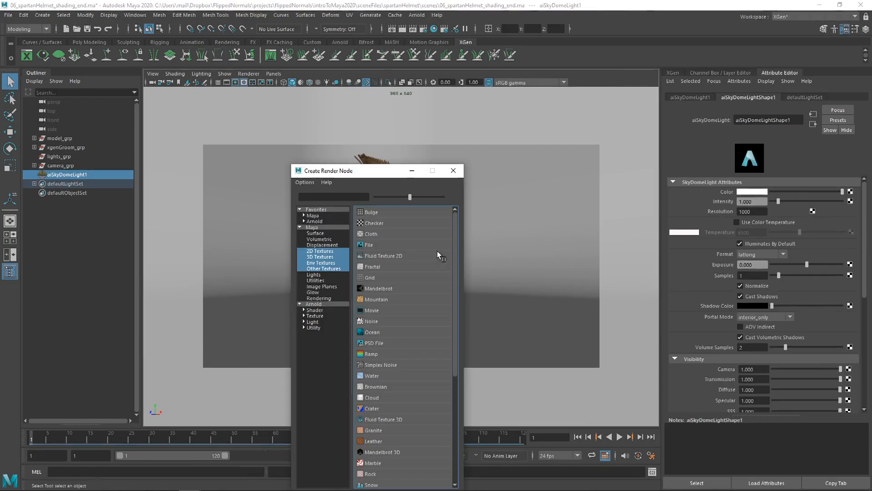
pyautogui.click(369, 244)
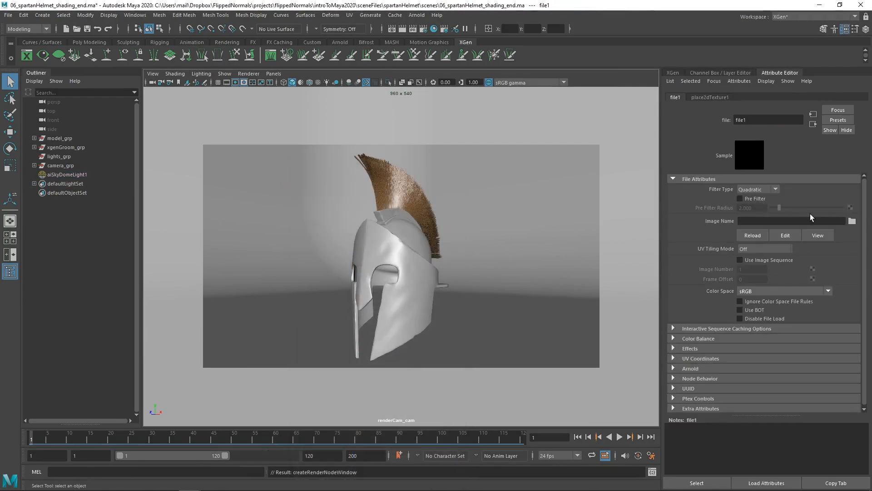
pyautogui.click(852, 221)
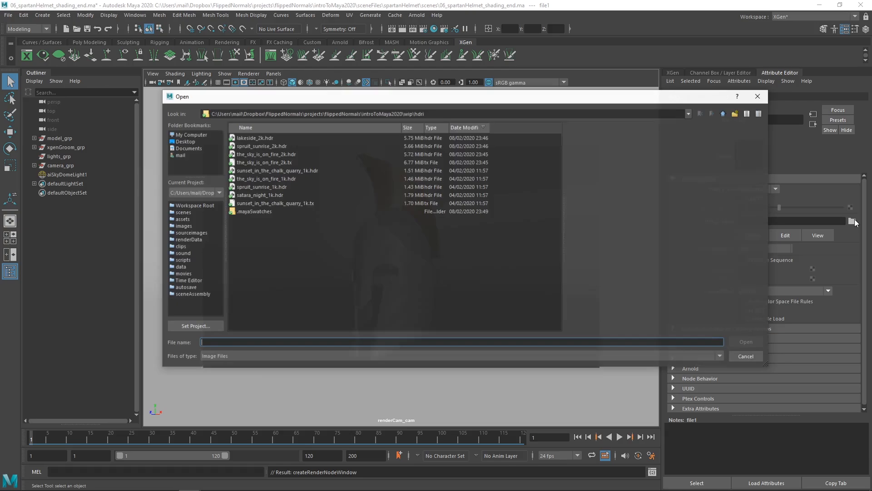
pyautogui.click(273, 170)
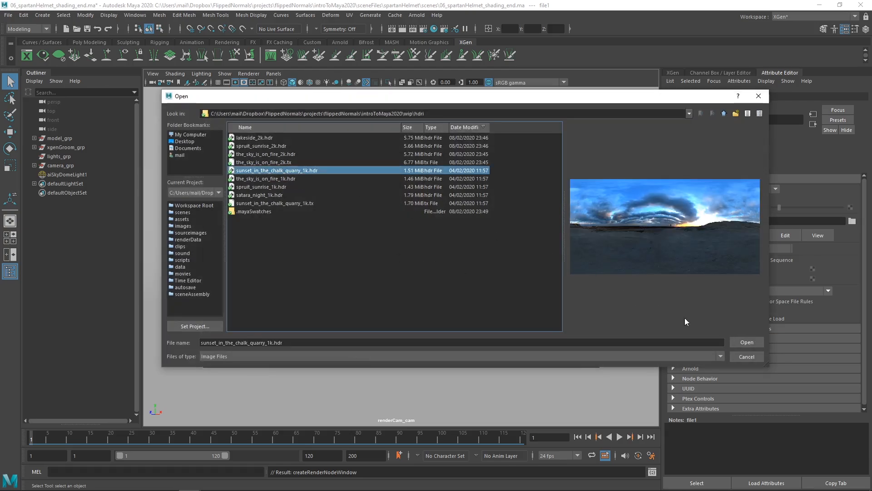
pyautogui.click(747, 341)
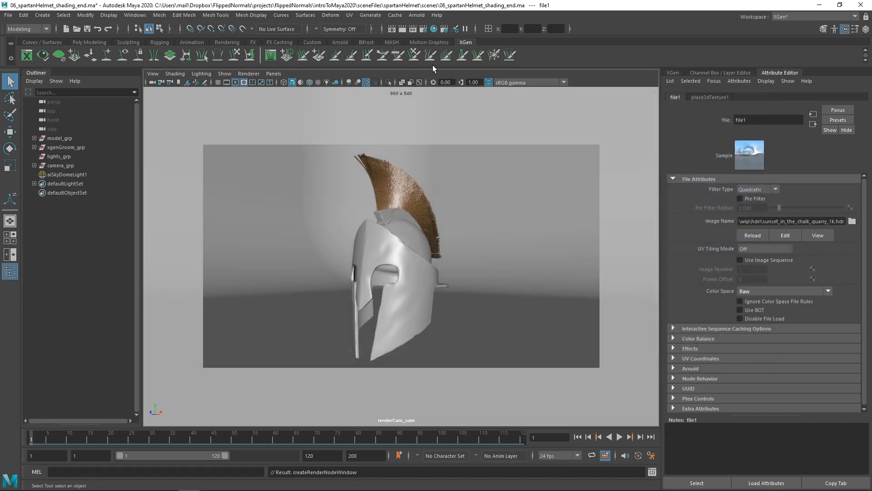
# Open the Arnold RenderView and start an IPR render of the helmet through renderCam_cam.
pyautogui.click(417, 15)
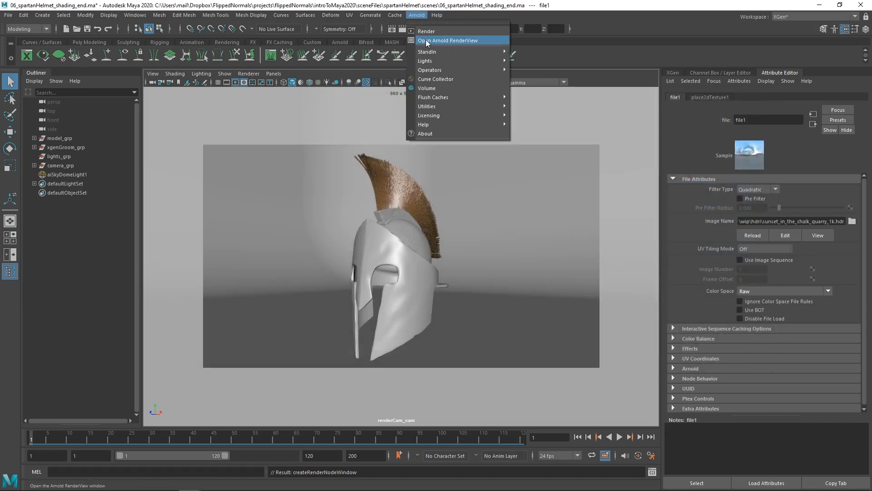
pyautogui.click(426, 39)
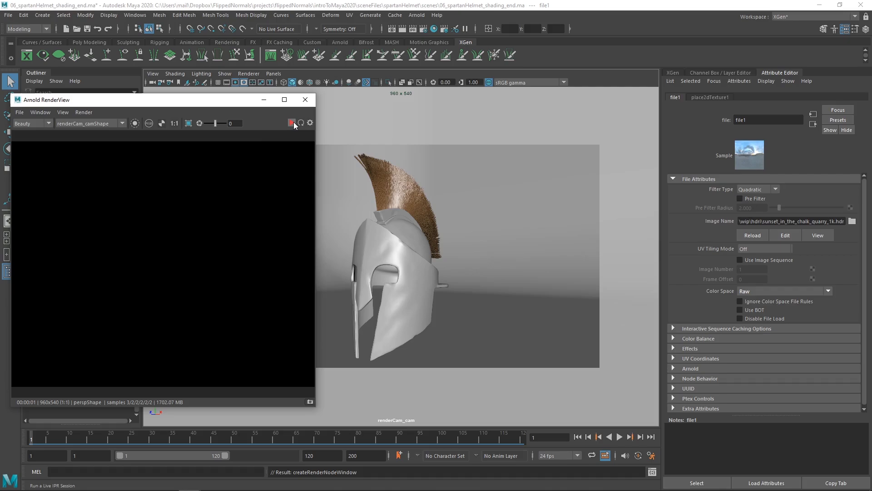
pyautogui.click(292, 122)
pyautogui.moveTo(233, 105); pyautogui.dragTo(322, 93)
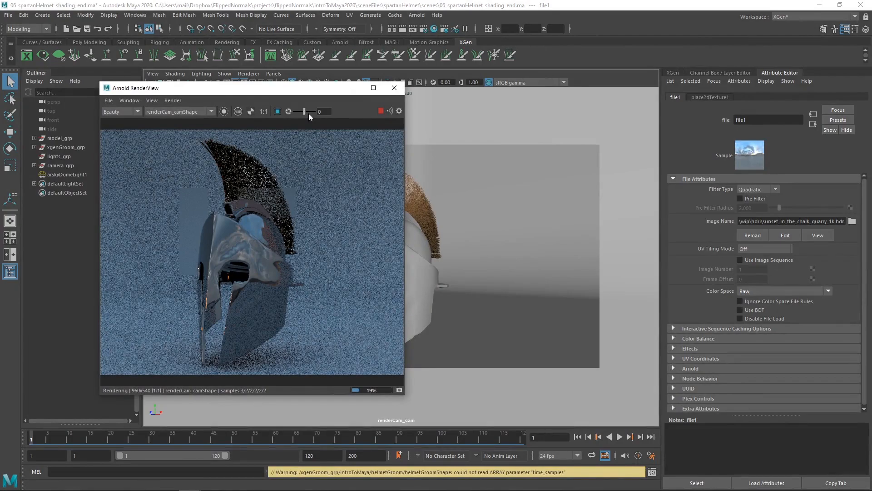
# Switch the viewport to the perspective view and rotate the skydome light to about 138° around Y.
pyautogui.press('space')
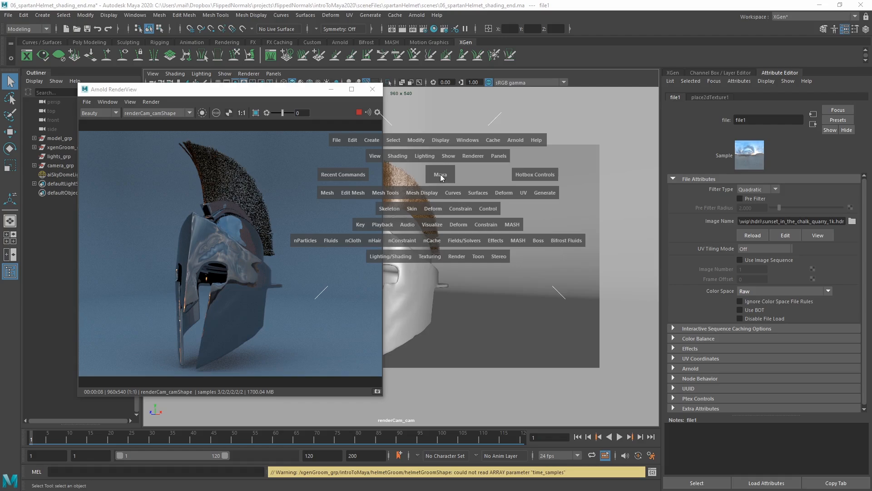
pyautogui.moveTo(440, 174); pyautogui.dragTo(443, 147)
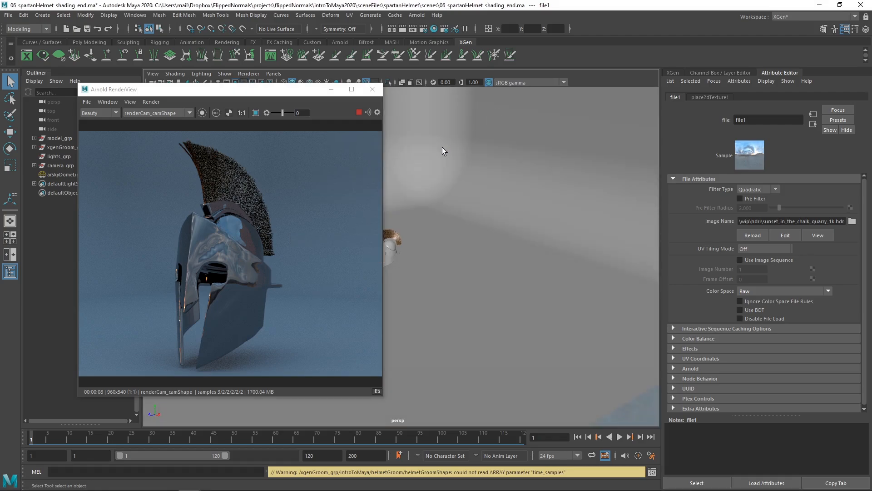
pyautogui.keyDown('alt'); pyautogui.moveTo(431, 176); pyautogui.dragTo(574, 216); pyautogui.keyUp('alt')
pyautogui.keyDown('alt'); pyautogui.moveTo(575, 217); pyautogui.dragTo(457, 209, button='right'); pyautogui.keyUp('alt')
pyautogui.keyDown('alt'); pyautogui.moveTo(457, 209); pyautogui.dragTo(550, 233, button='middle'); pyautogui.keyUp('alt')
pyautogui.keyDown('alt'); pyautogui.moveTo(551, 233); pyautogui.dragTo(498, 258); pyautogui.keyUp('alt')
pyautogui.click(422, 185)
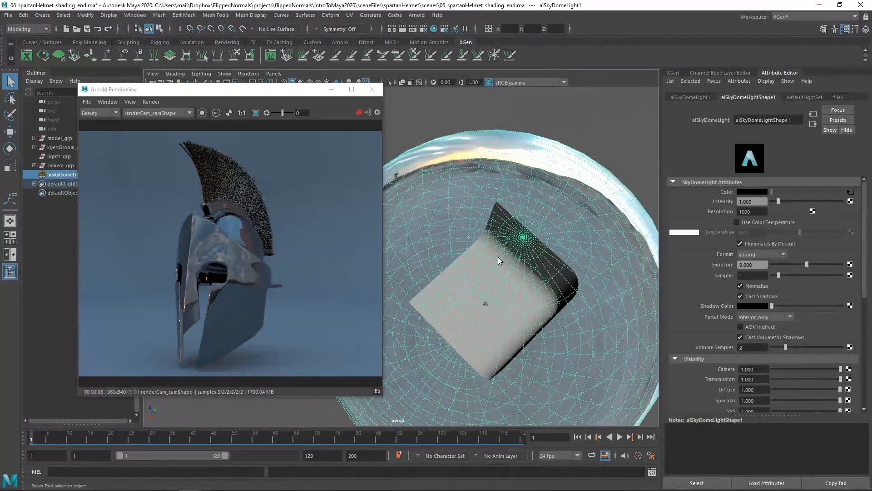
pyautogui.press('e')
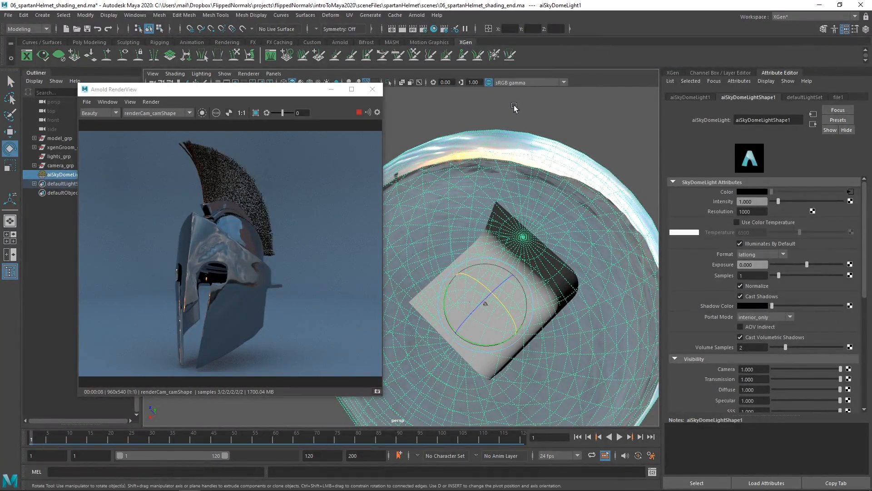
pyautogui.moveTo(479, 341); pyautogui.dragTo(562, 251)
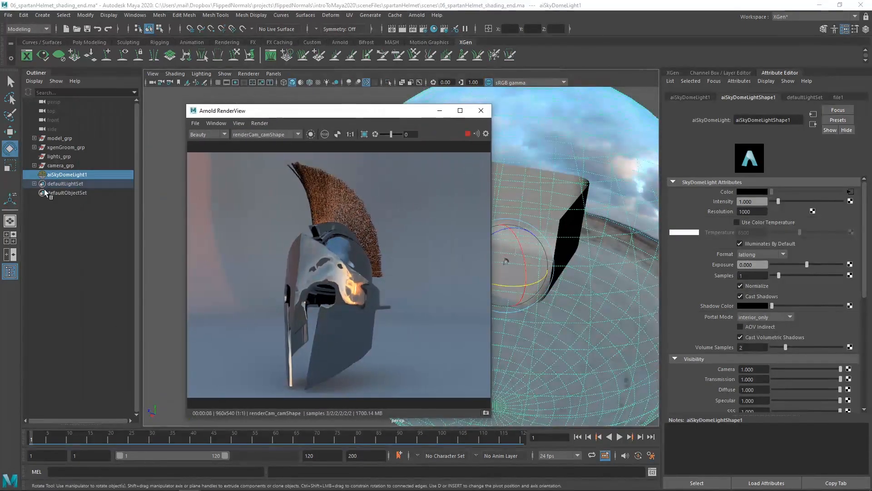
# Parent aiSkyDomeLight1 under lights_grp and rename it hdri_lht.
pyautogui.doubleClick(69, 175)
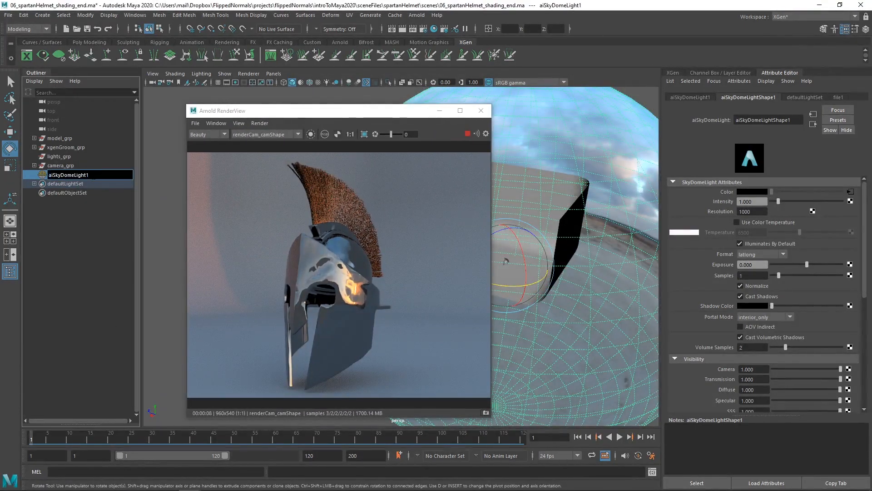
pyautogui.moveTo(64, 174); pyautogui.dragTo(69, 154)
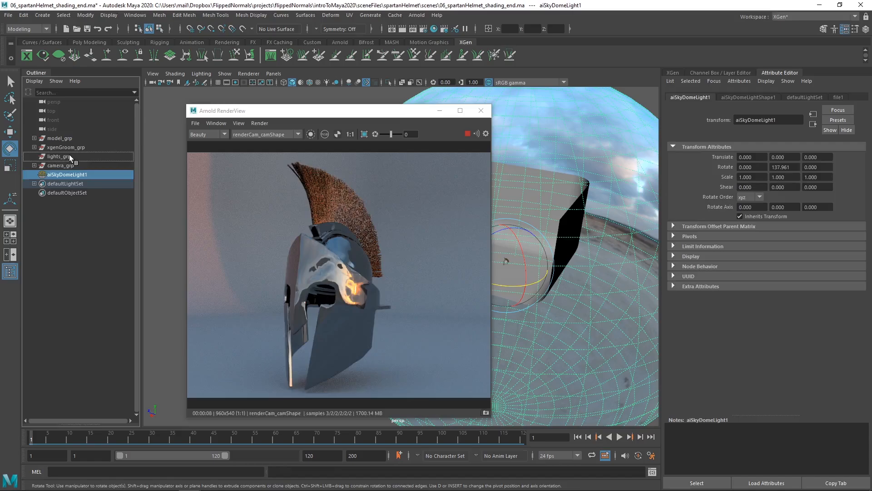
pyautogui.click(34, 157)
pyautogui.doubleClick(72, 166)
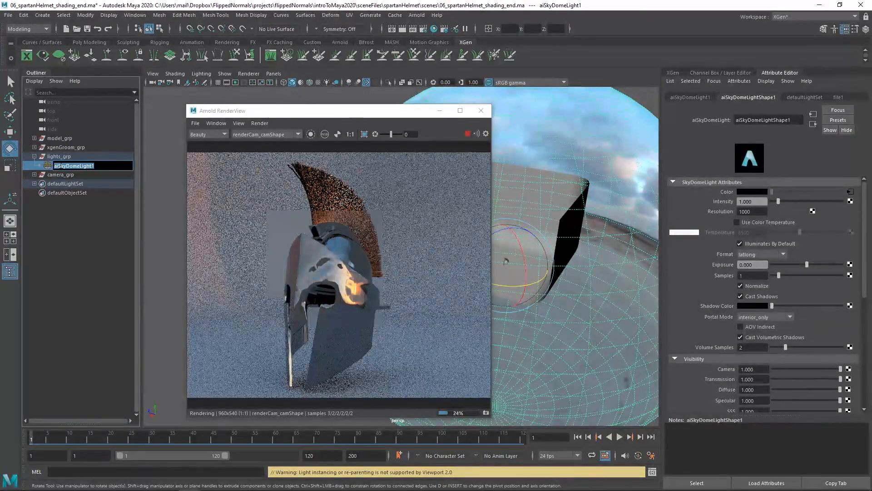
pyautogui.write('hdri_')
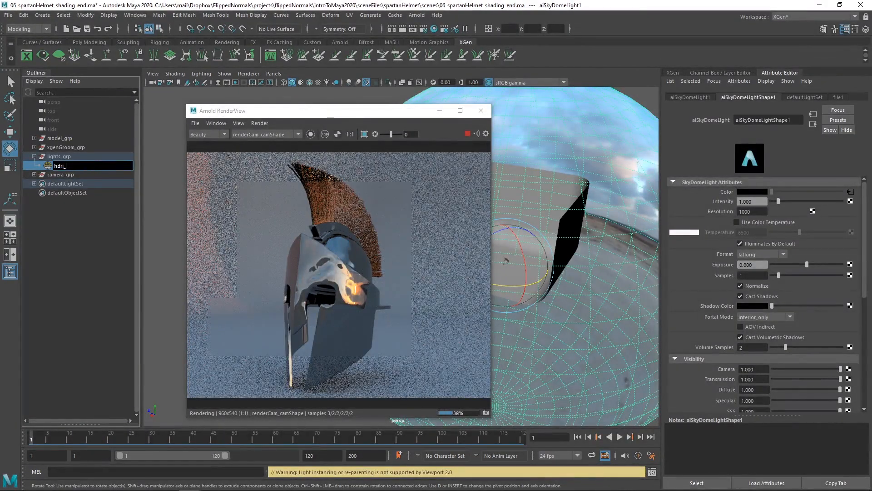
pyautogui.write('lht')
pyautogui.press('Return')
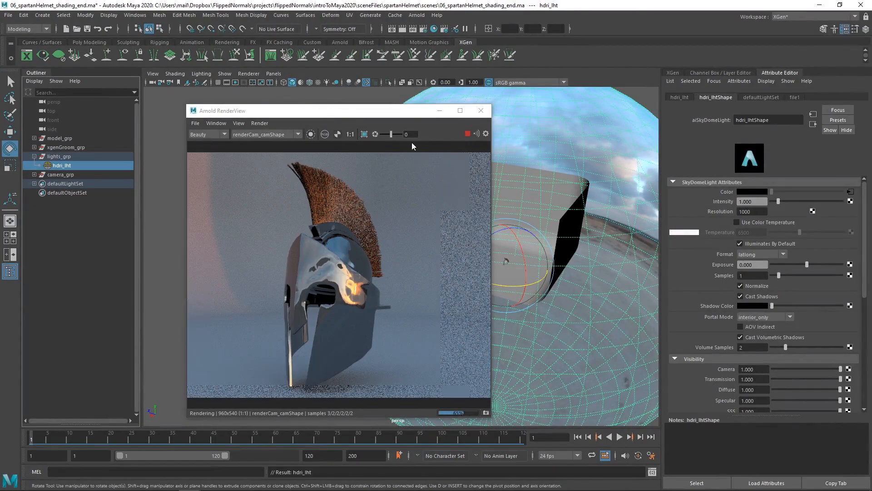
# Stop the IPR render, collapse lights_grp, and move the RenderView aside to clear the viewport.
pyautogui.click(466, 134)
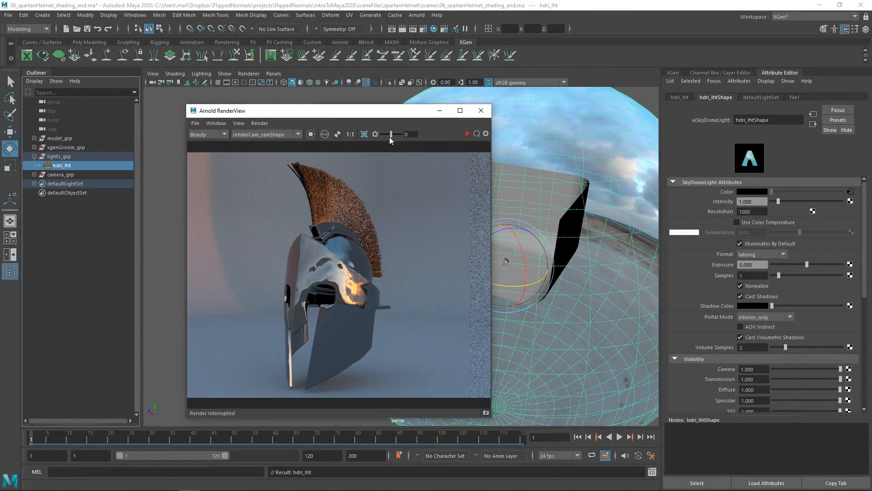
pyautogui.click(34, 156)
pyautogui.moveTo(417, 110); pyautogui.dragTo(280, 87)
pyautogui.click(382, 107)
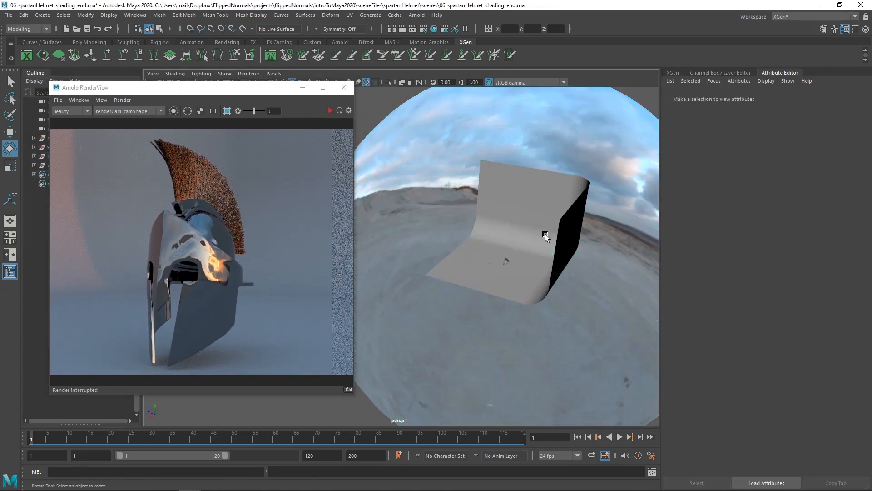
# Add an Arnold Area Light to the scene near the helmet.
pyautogui.scroll(5, 551, 237)
pyautogui.scroll(3, 468, 206)
pyautogui.scroll(3, 417, 224)
pyautogui.scroll(2, 417, 224)
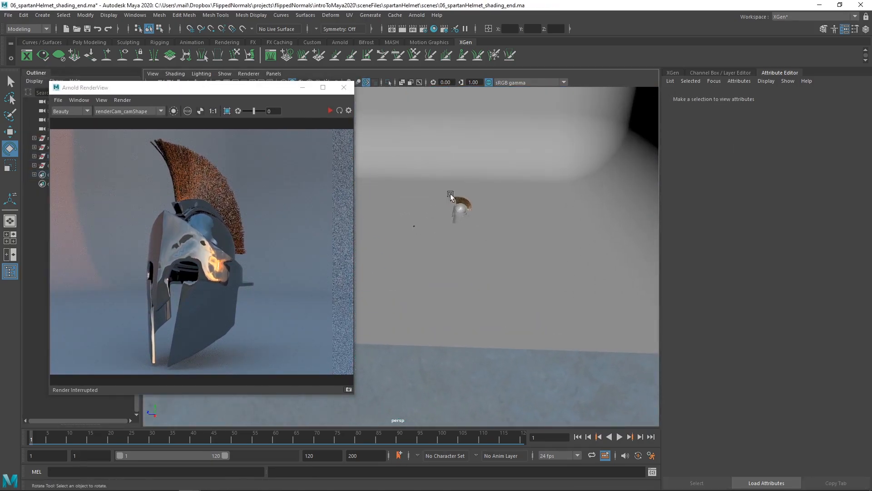
pyautogui.click(417, 15)
pyautogui.moveTo(435, 62)
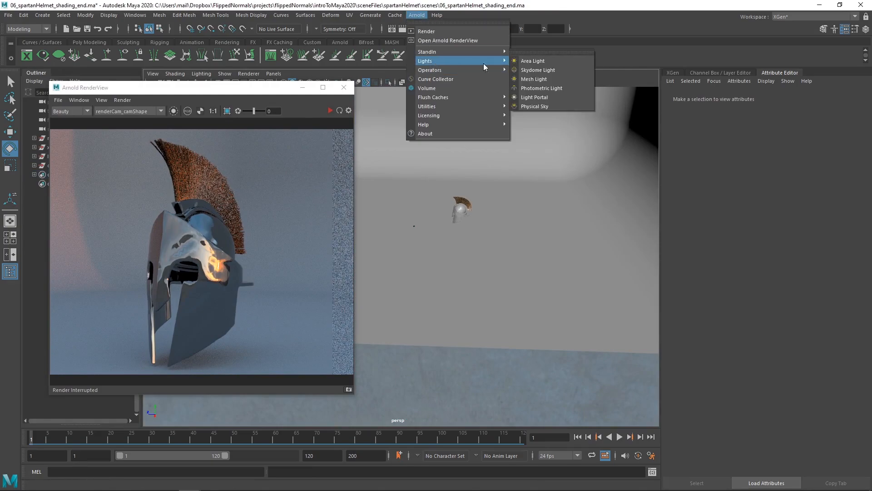
pyautogui.click(538, 62)
# Scale the area light up uniformly until its quad is roughly as large as the helmet.
pyautogui.keyDown('alt'); pyautogui.moveTo(474, 227); pyautogui.dragTo(506, 224, button='right'); pyautogui.keyUp('alt')
pyautogui.keyDown('alt'); pyautogui.moveTo(507, 223); pyautogui.dragTo(436, 252, button='middle'); pyautogui.keyUp('alt')
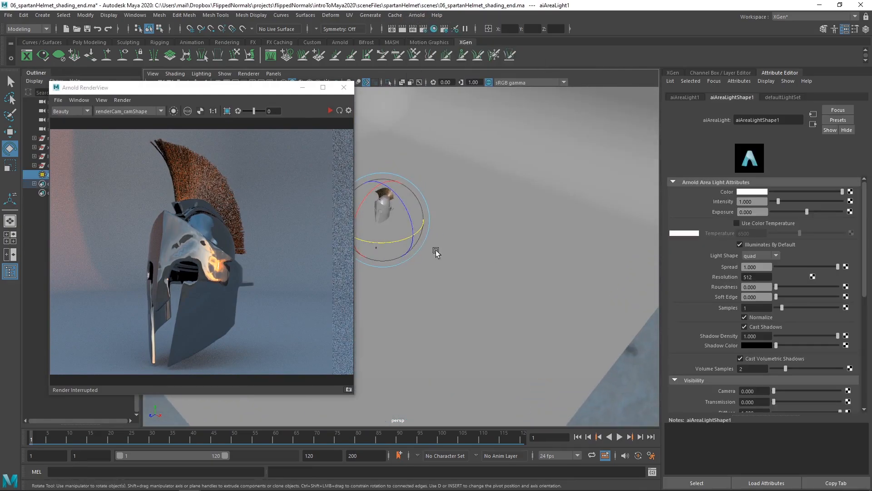
pyautogui.keyDown('alt'); pyautogui.moveTo(413, 216); pyautogui.dragTo(459, 232, button='right'); pyautogui.keyUp('alt')
pyautogui.keyDown('alt'); pyautogui.moveTo(459, 231); pyautogui.dragTo(526, 255, button='middle'); pyautogui.keyUp('alt')
pyautogui.keyDown('alt'); pyautogui.moveTo(526, 255); pyautogui.dragTo(486, 258); pyautogui.keyUp('alt')
pyautogui.scroll(1, 486, 258)
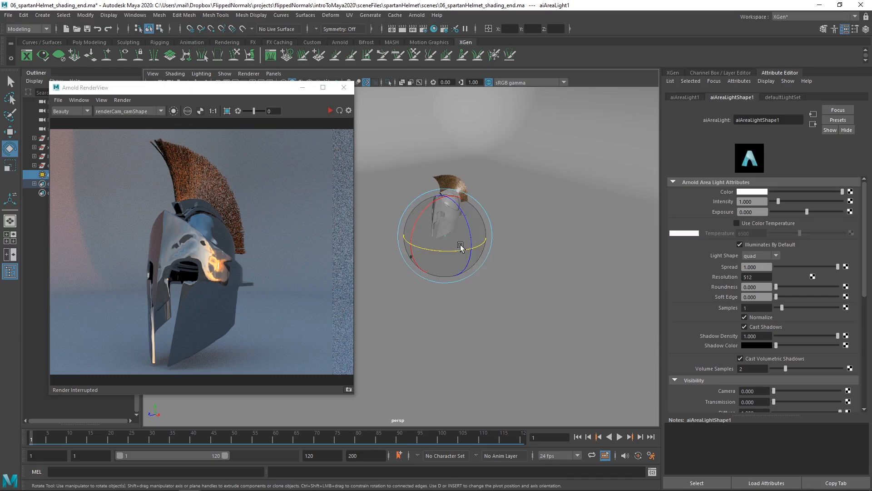
pyautogui.press('r')
pyautogui.moveTo(445, 236); pyautogui.dragTo(536, 241)
pyautogui.press('e')
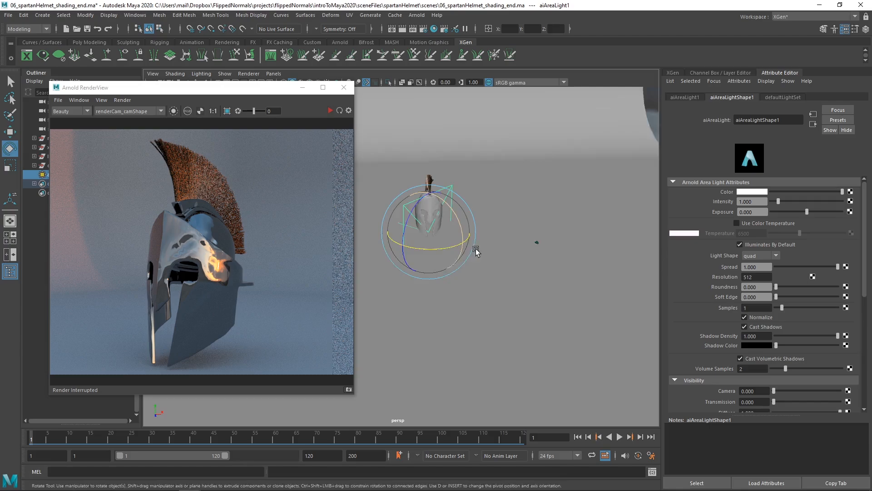
# Move the area light diagonally out in front of the helmet and raise it above helmet height.
pyautogui.keyDown('alt'); pyautogui.moveTo(473, 246); pyautogui.dragTo(507, 246); pyautogui.keyUp('alt')
pyautogui.press('w')
pyautogui.moveTo(440, 234); pyautogui.dragTo(504, 246)
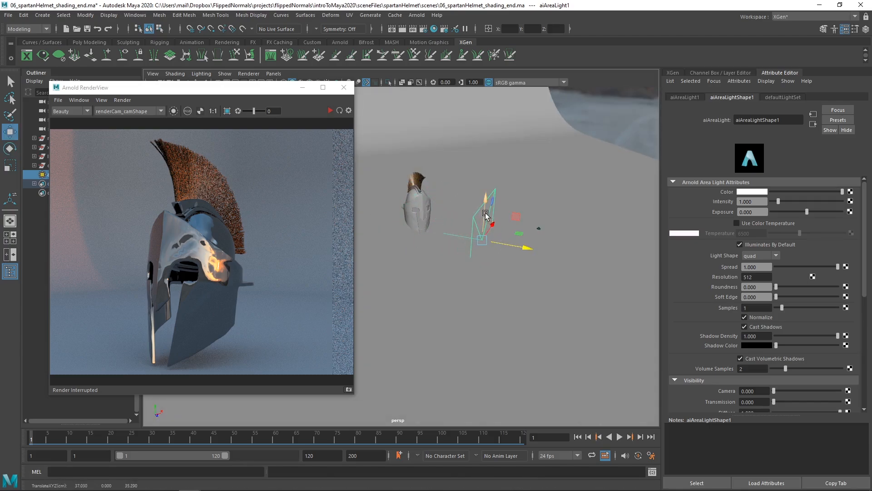
pyautogui.moveTo(486, 208); pyautogui.dragTo(484, 130)
# Tilt the area light down toward the helmet to about -42° in X and pull it farther back along its axis.
pyautogui.press('e')
pyautogui.moveTo(528, 153); pyautogui.dragTo(513, 123)
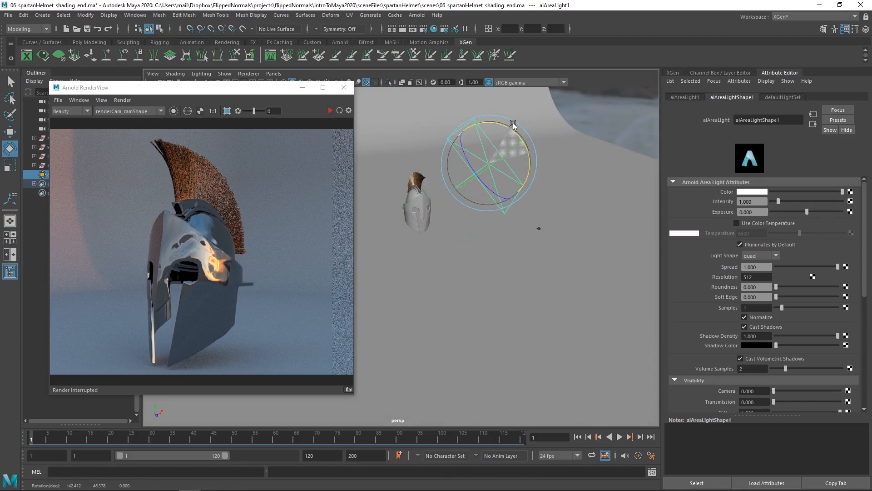
pyautogui.press('w')
pyautogui.keyDown('alt'); pyautogui.moveTo(498, 167); pyautogui.dragTo(536, 120); pyautogui.keyUp('alt')
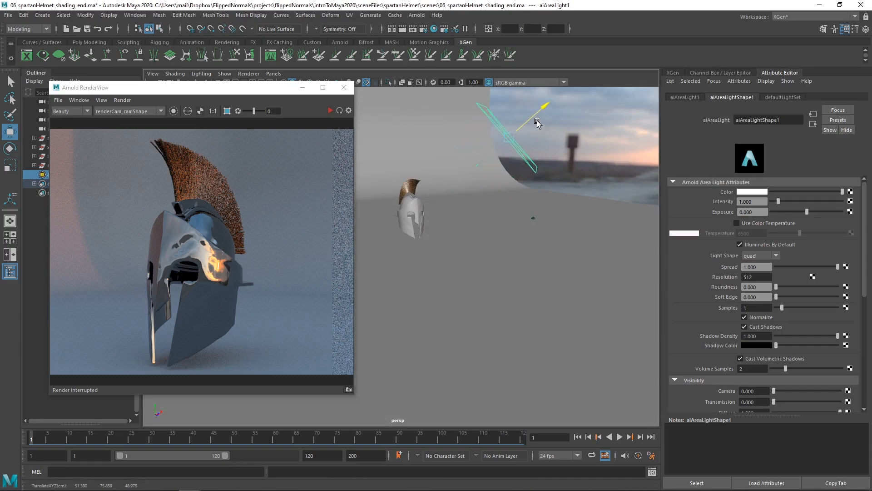
pyautogui.keyDown('alt'); pyautogui.moveTo(509, 197); pyautogui.dragTo(460, 227); pyautogui.keyUp('alt')
pyautogui.moveTo(461, 228); pyautogui.dragTo(439, 237, button='middle')
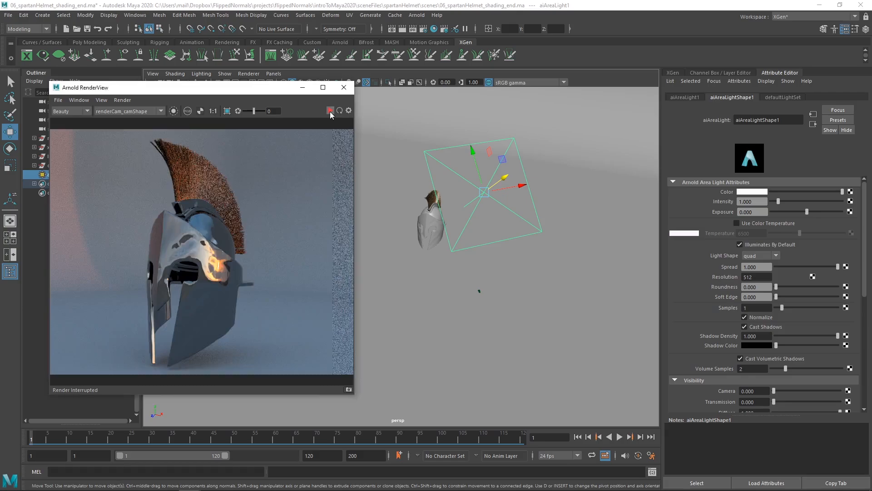
# Run a brief IPR test render to check the area light's effect on the helmet, and stop it.
pyautogui.click(330, 111)
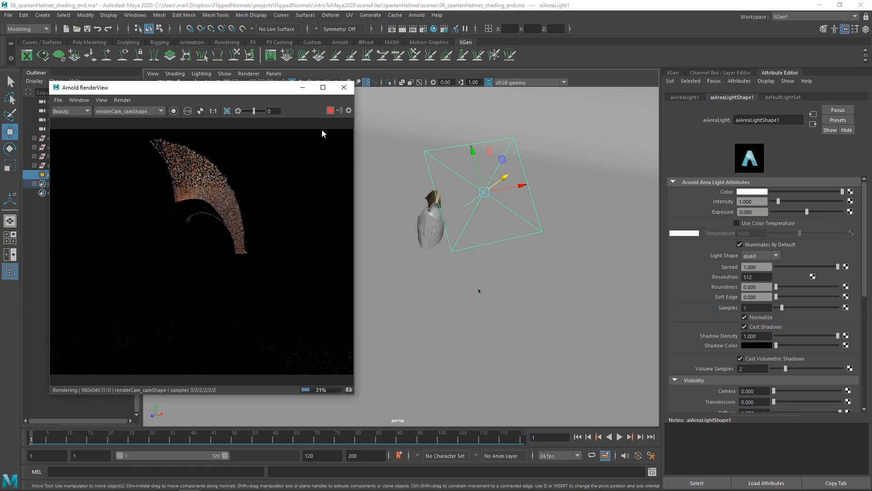
pyautogui.click(329, 112)
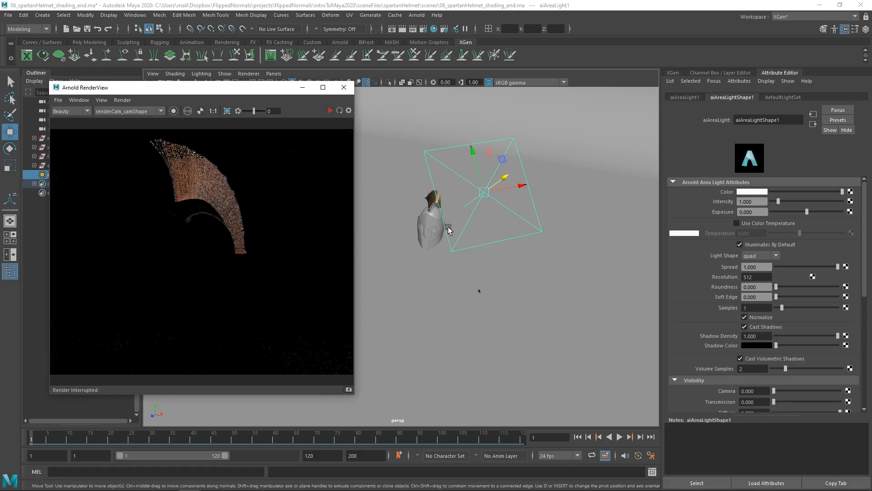
pyautogui.scroll(-3, 500, 273)
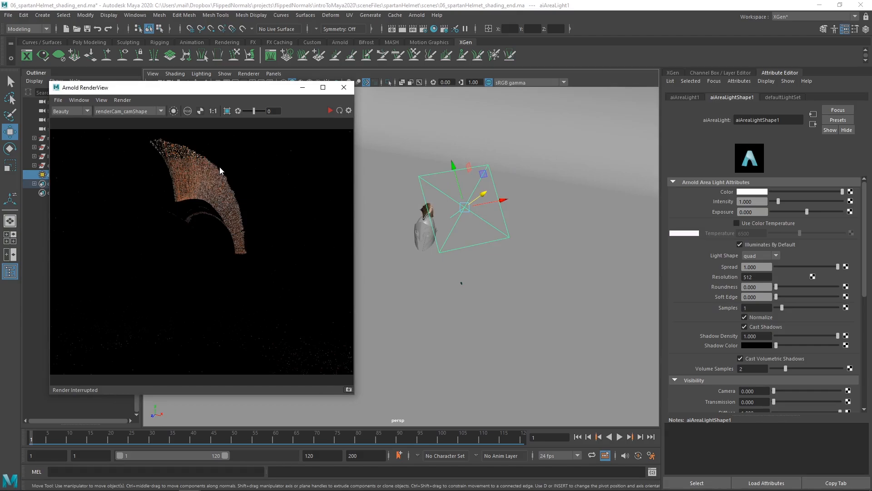
# Restart the IPR render and switch the render camera from the perspective view to renderCam_camShape.
pyautogui.moveTo(210, 87); pyautogui.dragTo(216, 85)
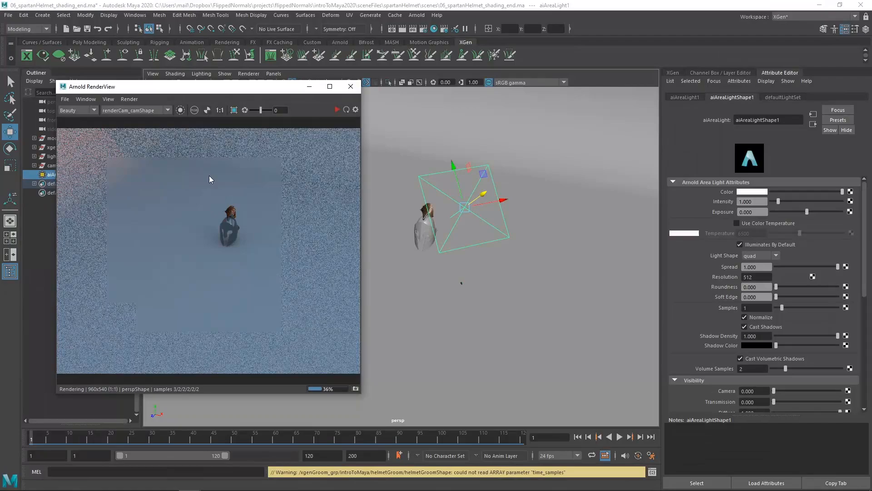
pyautogui.click(109, 99)
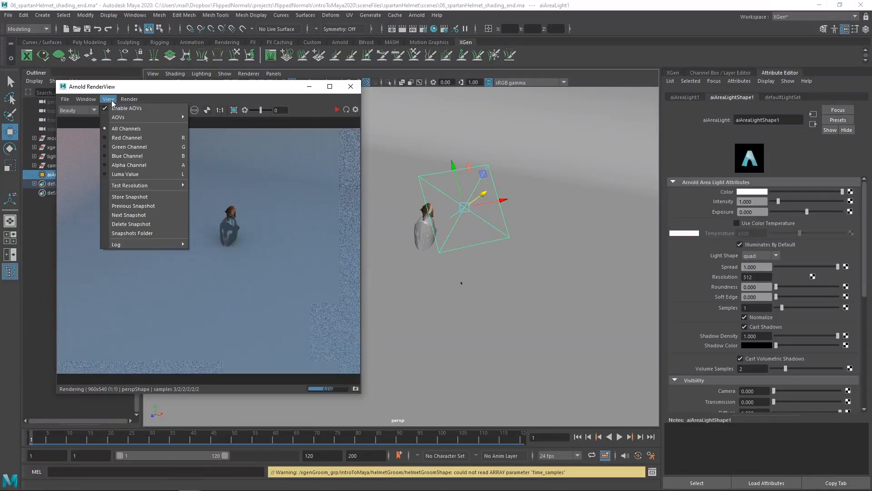
pyautogui.moveTo(129, 99)
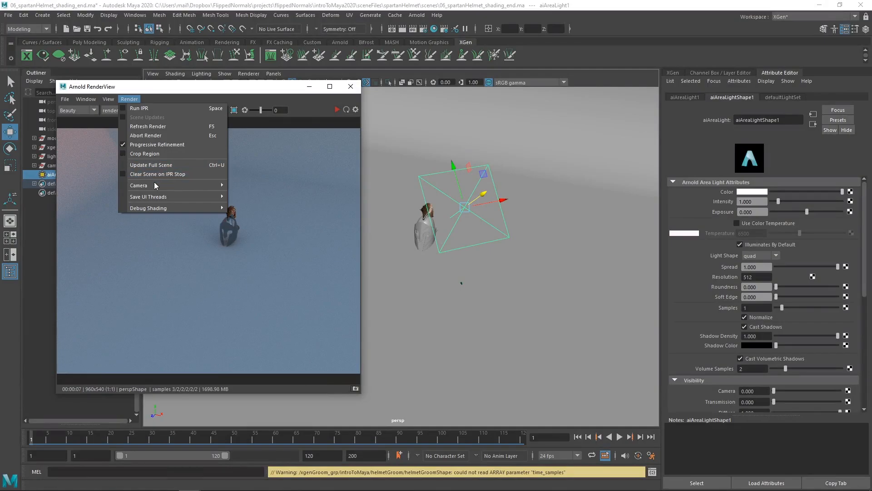
pyautogui.moveTo(157, 186)
pyautogui.click(252, 187)
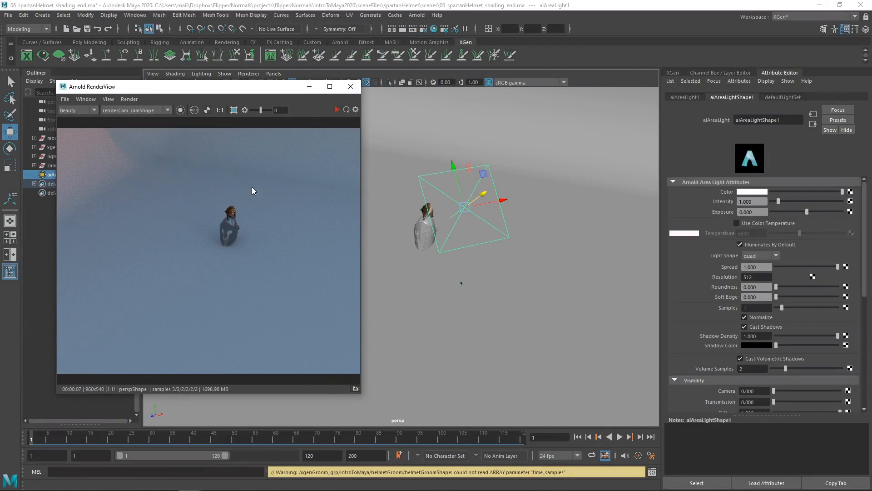
pyautogui.click(337, 110)
pyautogui.click(125, 109)
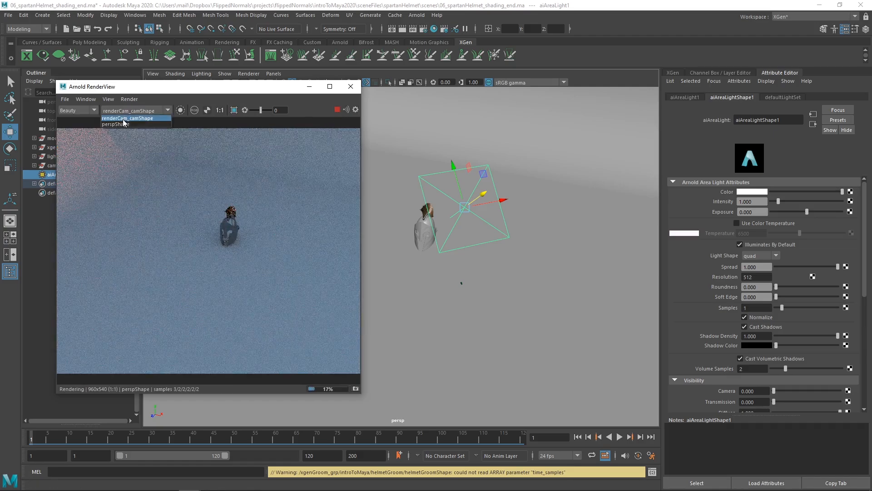
pyautogui.click(127, 118)
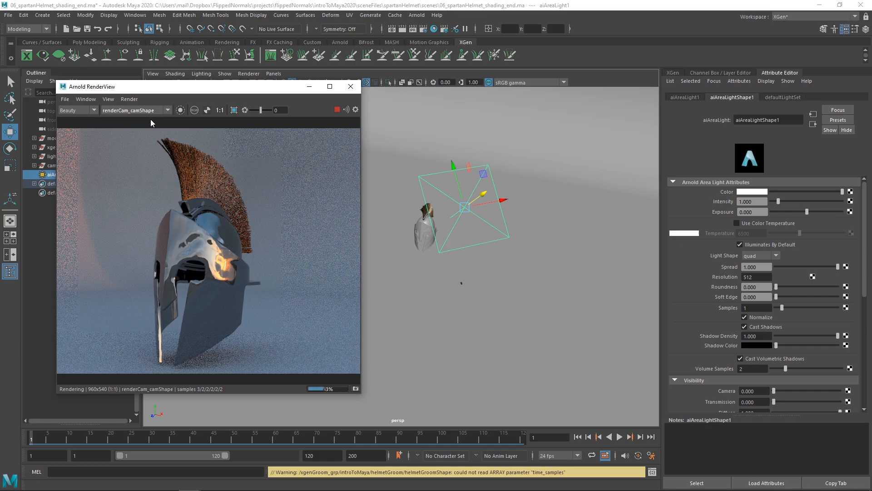
pyautogui.click(136, 99)
pyautogui.moveTo(148, 185)
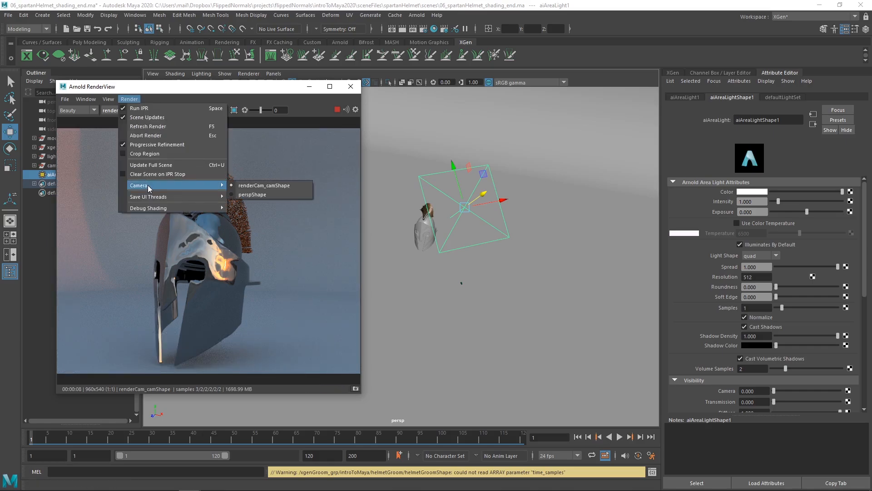
pyautogui.click(306, 102)
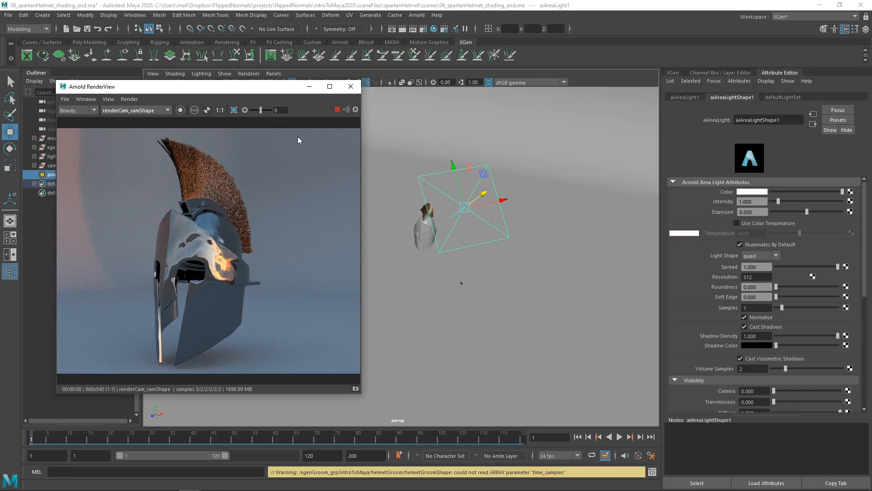
# Set the area light's exposure to 10, raise it further to 13 with the IPR render running, and stop the render.
pyautogui.moveTo(277, 91); pyautogui.dragTo(302, 97)
pyautogui.keyDown('alt'); pyautogui.moveTo(488, 225); pyautogui.dragTo(518, 232); pyautogui.keyUp('alt')
pyautogui.keyDown('alt'); pyautogui.moveTo(518, 232); pyautogui.dragTo(555, 236, button='right'); pyautogui.keyUp('alt')
pyautogui.keyDown('alt'); pyautogui.moveTo(554, 236); pyautogui.dragTo(529, 255, button='middle'); pyautogui.keyUp('alt')
pyautogui.click(761, 212)
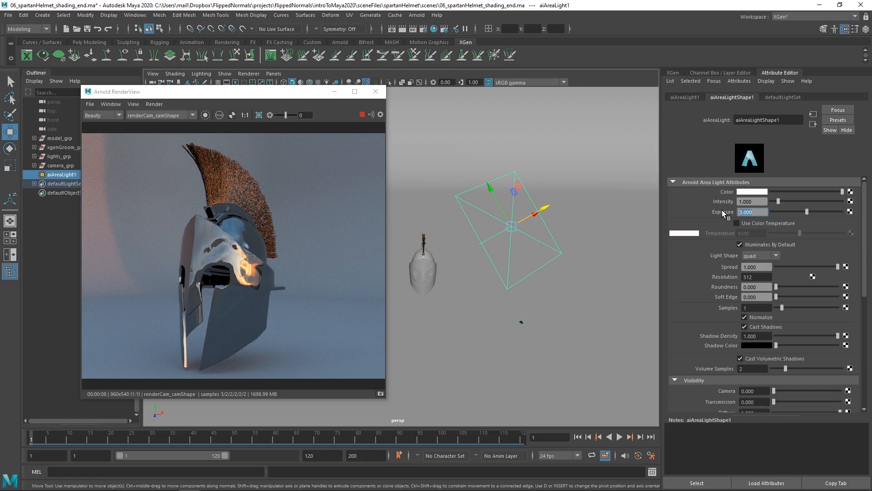
pyautogui.keyDown('alt'); pyautogui.moveTo(599, 258); pyautogui.dragTo(589, 263); pyautogui.keyUp('alt')
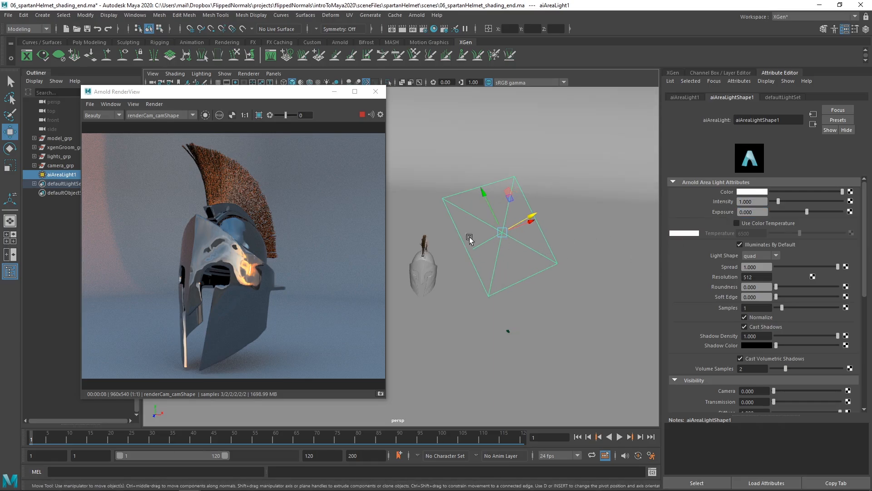
pyautogui.click(752, 212)
pyautogui.write('10')
pyautogui.press('Return')
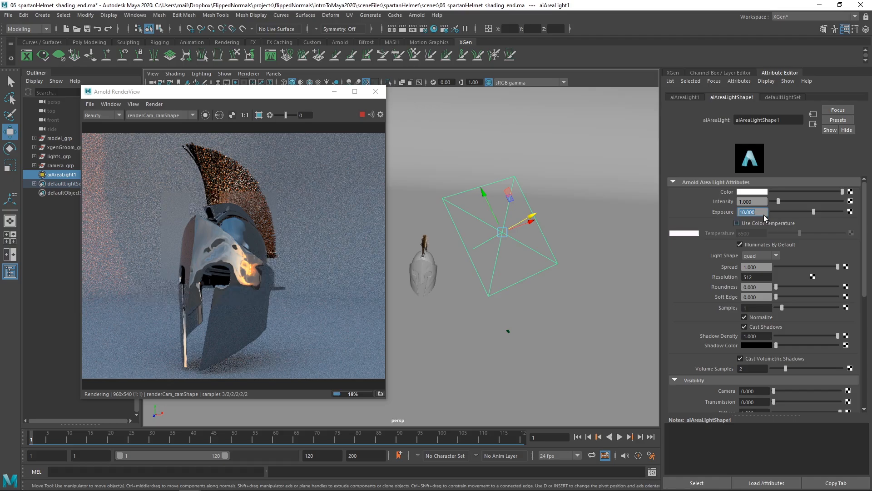
pyautogui.write('13')
pyautogui.press('Return')
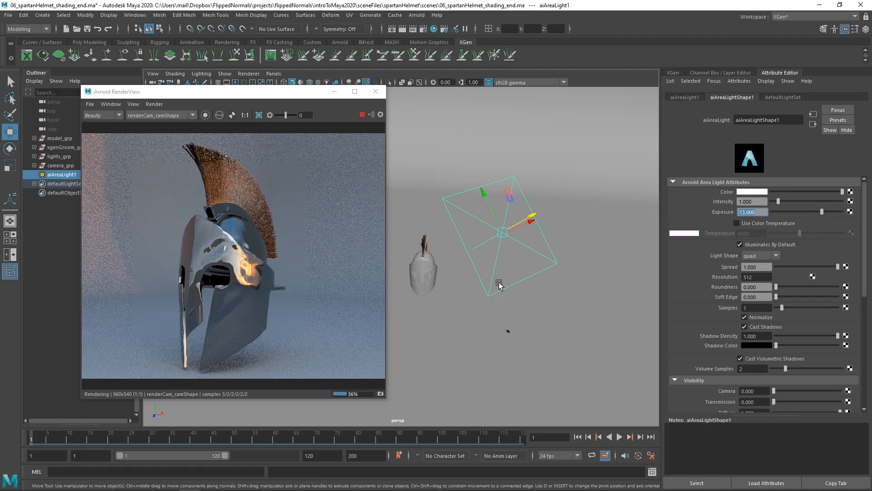
pyautogui.keyDown('alt'); pyautogui.moveTo(501, 265); pyautogui.dragTo(512, 259); pyautogui.keyUp('alt')
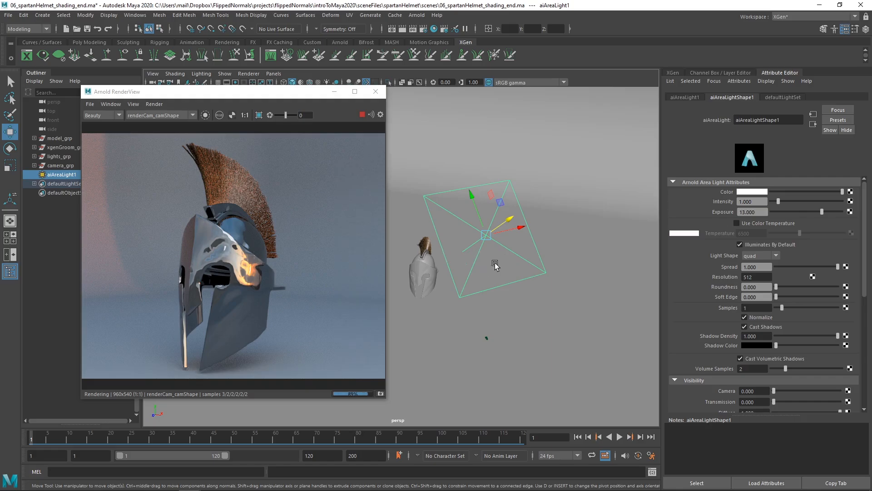
pyautogui.keyDown('alt'); pyautogui.moveTo(500, 263); pyautogui.dragTo(522, 258); pyautogui.keyUp('alt')
pyautogui.click(362, 115)
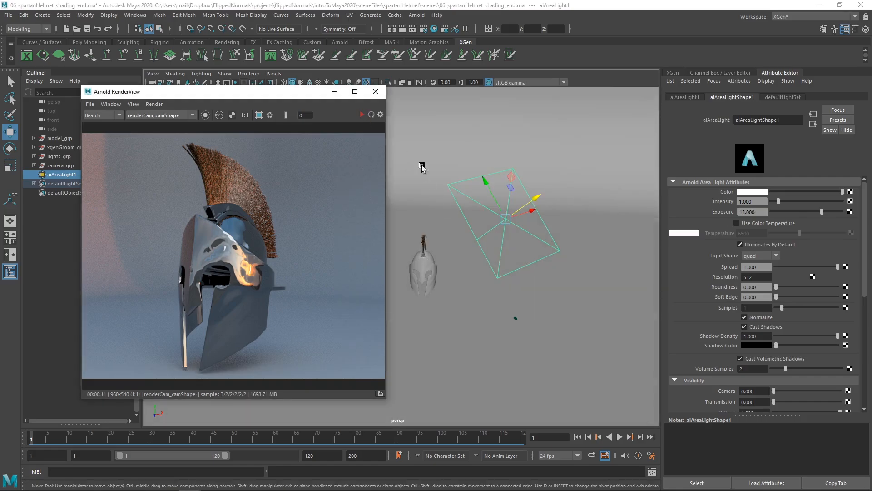
# Pull the area light farther out to the side, away from the helmet.
pyautogui.keyDown('alt'); pyautogui.moveTo(504, 216); pyautogui.dragTo(522, 237); pyautogui.keyUp('alt')
pyautogui.moveTo(541, 208); pyautogui.dragTo(459, 233)
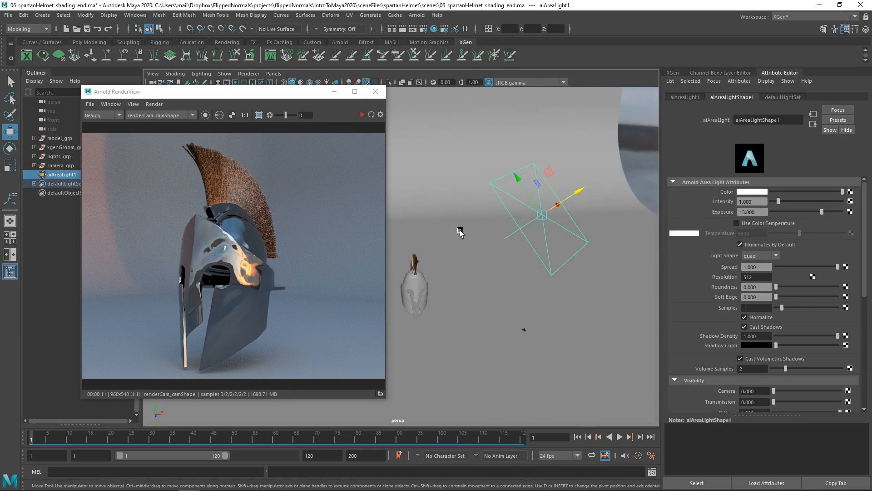
pyautogui.keyDown('alt'); pyautogui.moveTo(529, 272); pyautogui.dragTo(543, 254); pyautogui.keyUp('alt')
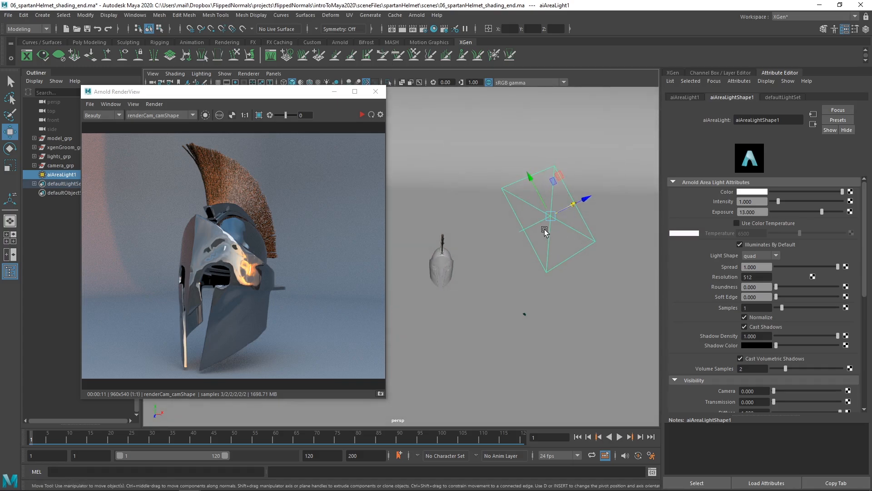
pyautogui.keyDown('alt'); pyautogui.moveTo(547, 230); pyautogui.dragTo(524, 239, button='right'); pyautogui.keyUp('alt')
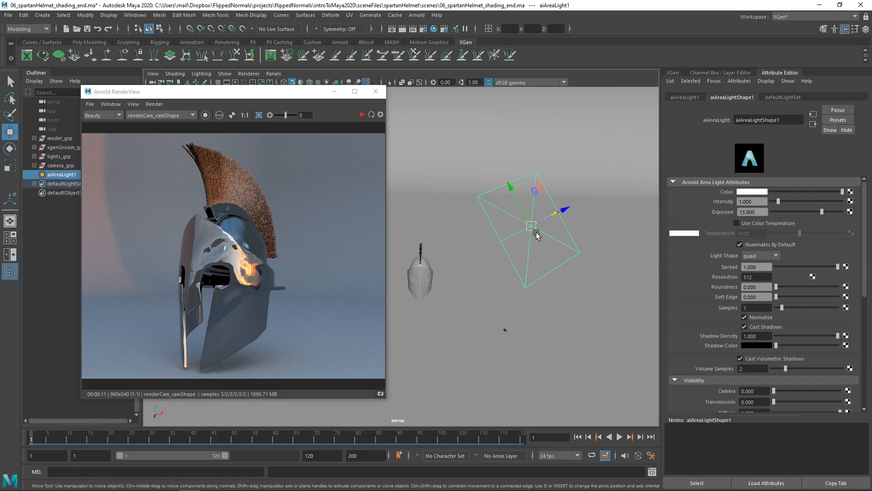
# Examine the transform values of the area light and the hdri_lht skydome, and restart the IPR render.
pyautogui.hotkey('ctrl', 'a')
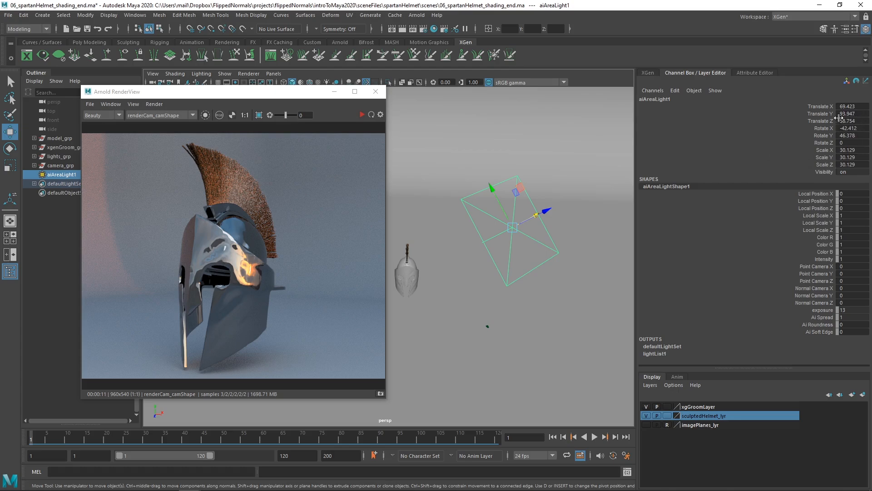
pyautogui.scroll(-6, 495, 177)
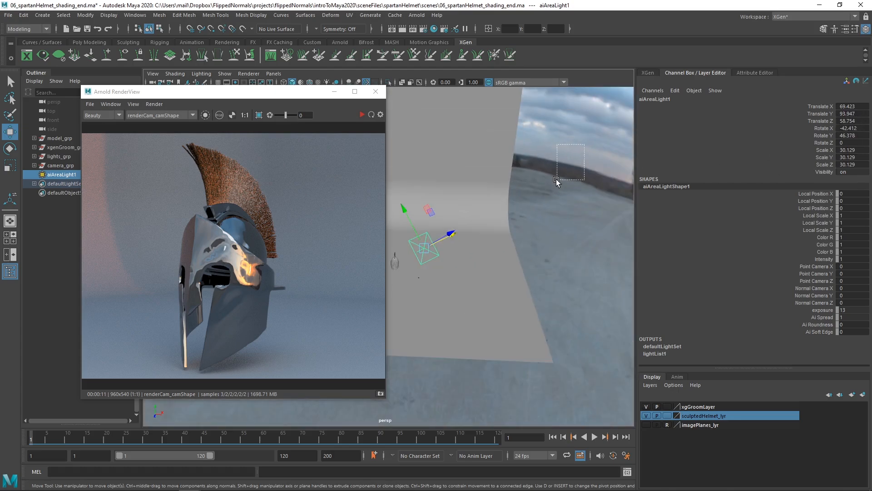
pyautogui.moveTo(585, 144); pyautogui.dragTo(556, 179)
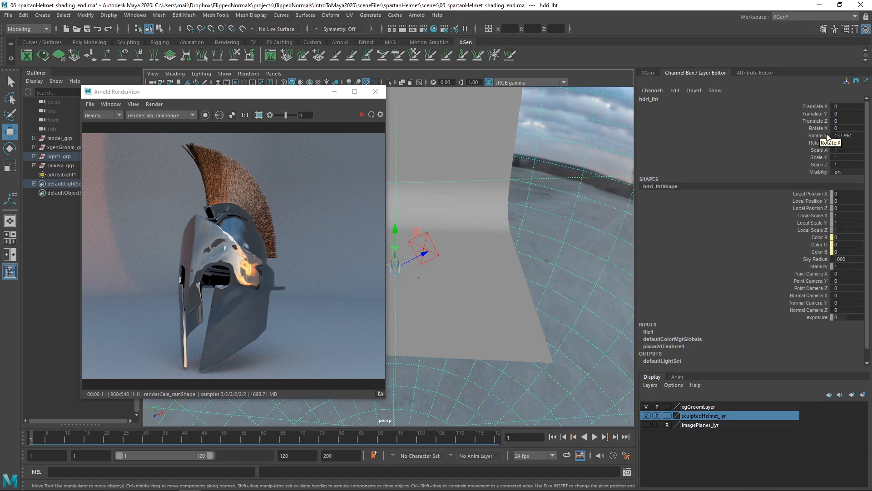
pyautogui.keyDown('alt'); pyautogui.moveTo(472, 223); pyautogui.dragTo(475, 226, button='right'); pyautogui.keyUp('alt')
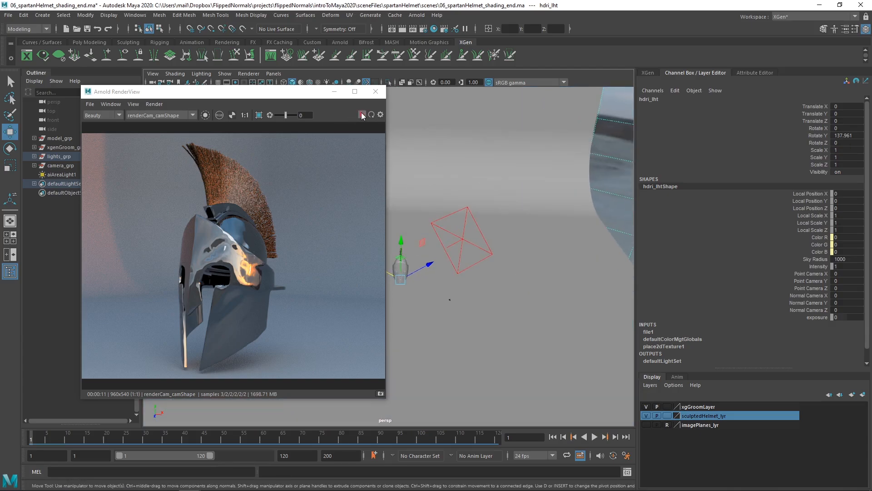
pyautogui.click(362, 115)
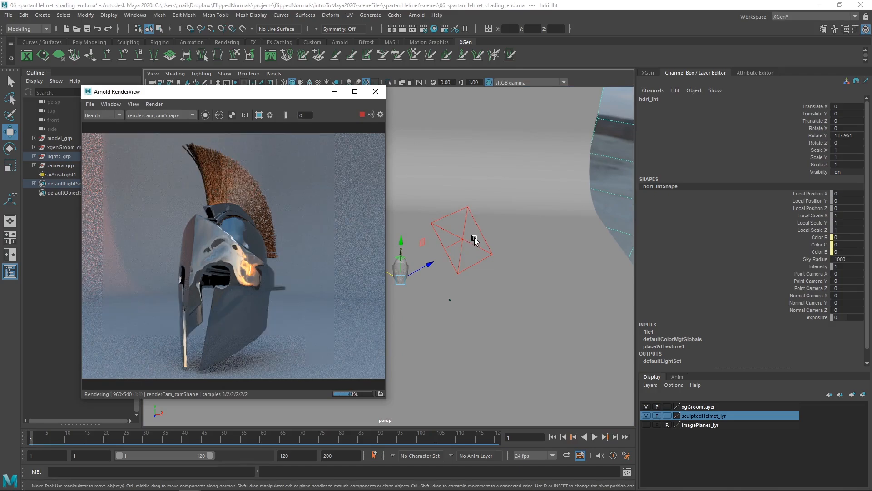
# Select the main helmet mesh, open its shape attributes and examine its wireframe density up close around the brow.
pyautogui.press('q')
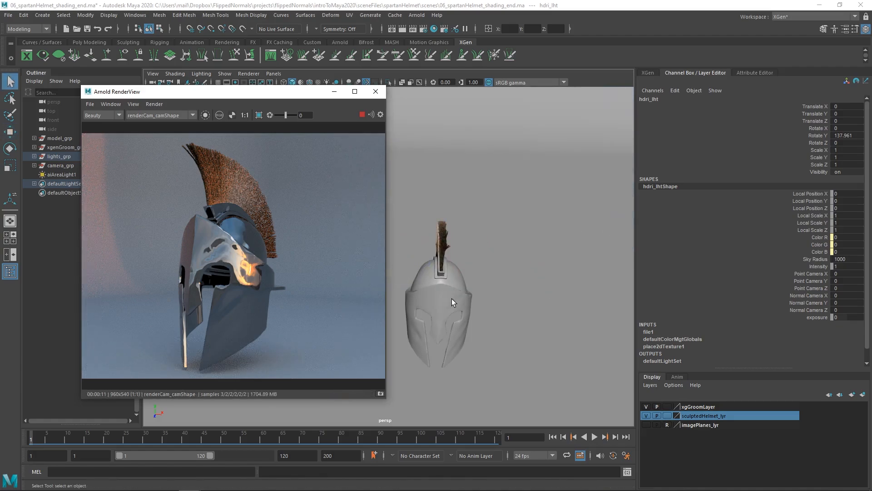
pyautogui.click(459, 294)
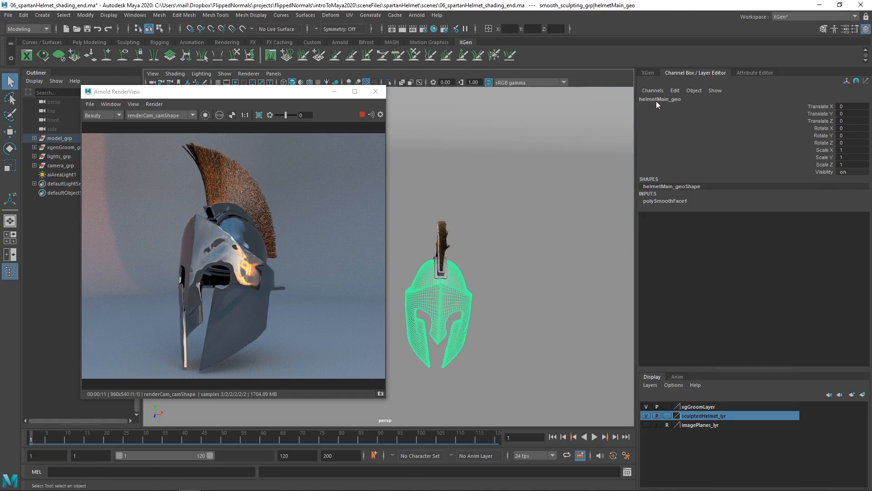
pyautogui.click(747, 71)
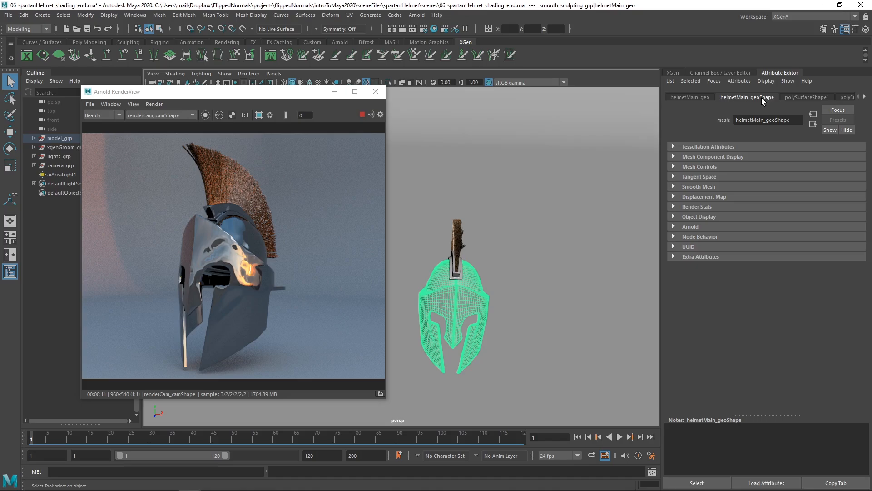
pyautogui.press('f')
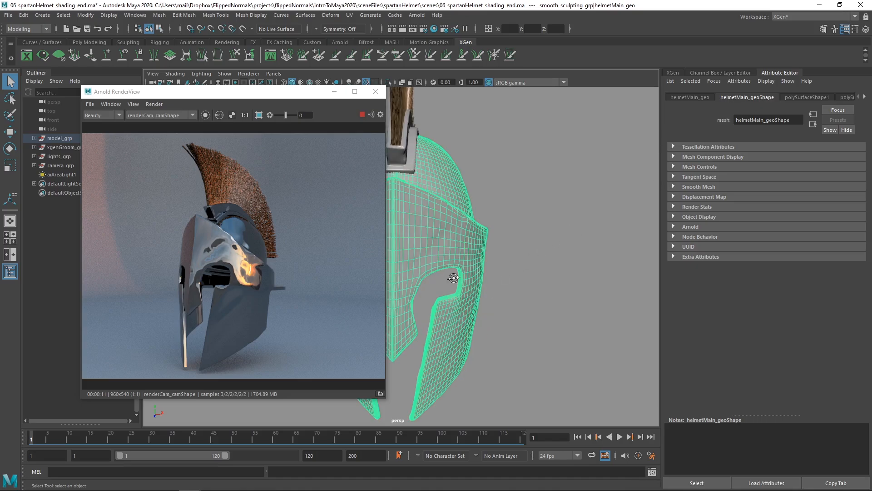
pyautogui.keyDown('alt'); pyautogui.moveTo(453, 278); pyautogui.dragTo(404, 273); pyautogui.keyUp('alt')
pyautogui.keyDown('alt'); pyautogui.moveTo(405, 272); pyautogui.dragTo(459, 268, button='right'); pyautogui.keyUp('alt')
pyautogui.keyDown('alt'); pyautogui.moveTo(458, 268); pyautogui.dragTo(501, 281, button='middle'); pyautogui.keyUp('alt')
pyautogui.keyDown('alt'); pyautogui.moveTo(500, 280); pyautogui.dragTo(508, 265, button='right'); pyautogui.keyUp('alt')
pyautogui.keyDown('alt'); pyautogui.moveTo(509, 265); pyautogui.dragTo(511, 253, button='middle'); pyautogui.keyUp('alt')
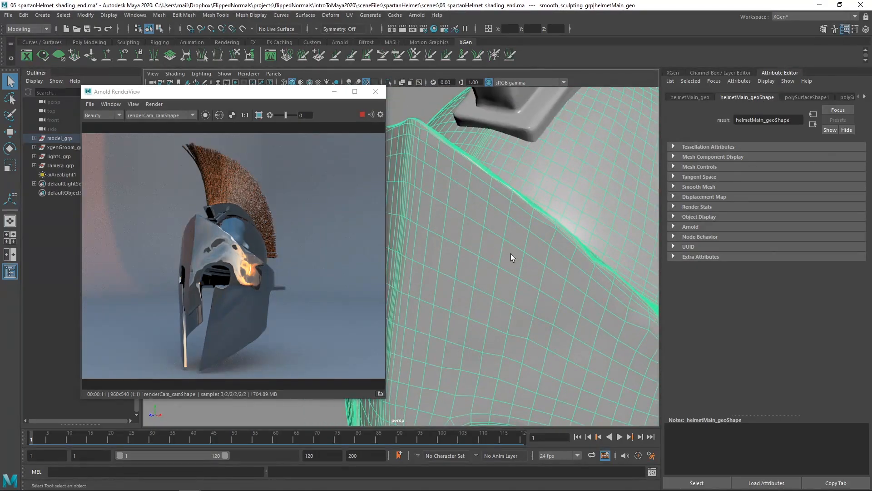
pyautogui.press('1')
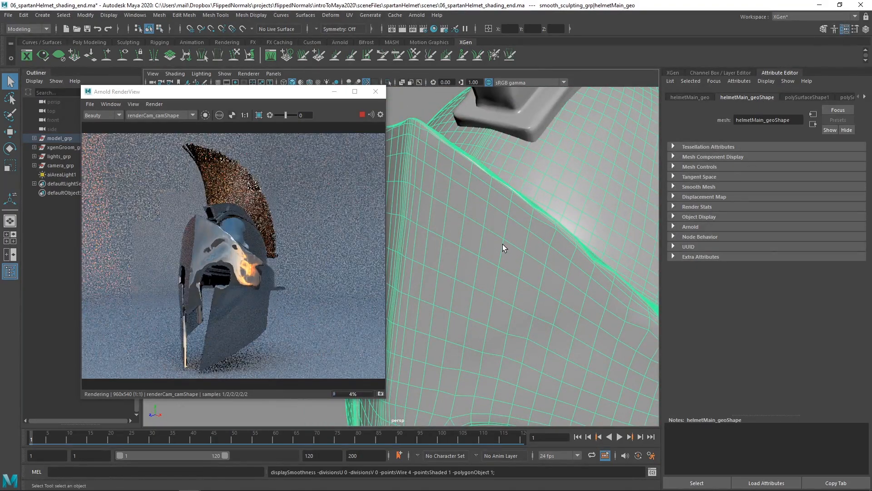
pyautogui.press('3')
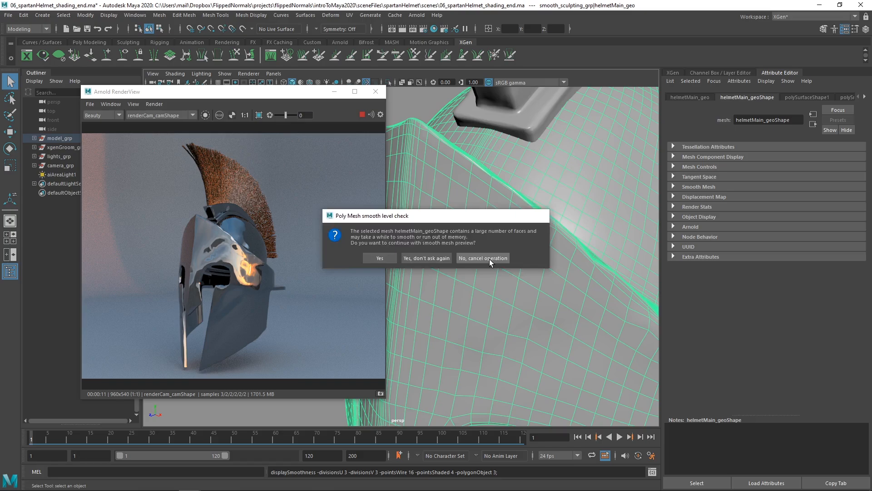
pyautogui.click(490, 258)
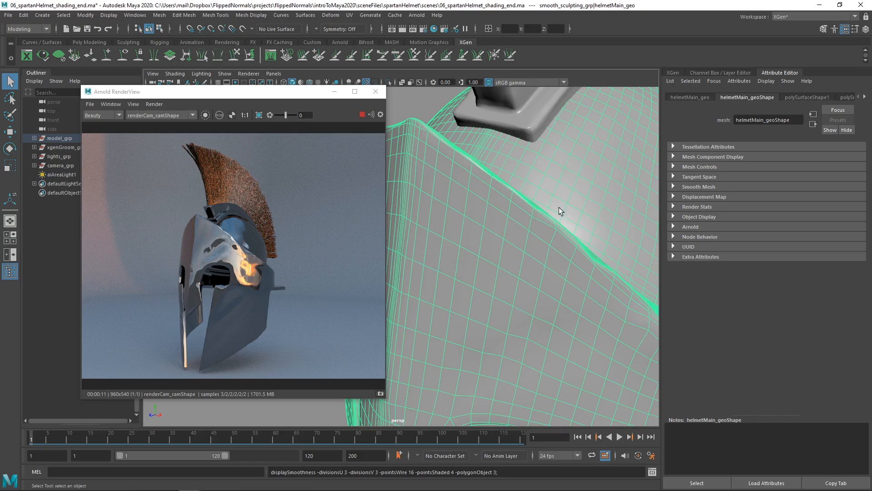
# Set the Arnold subdivision type of the main helmet mesh to catclark.
pyautogui.click(688, 226)
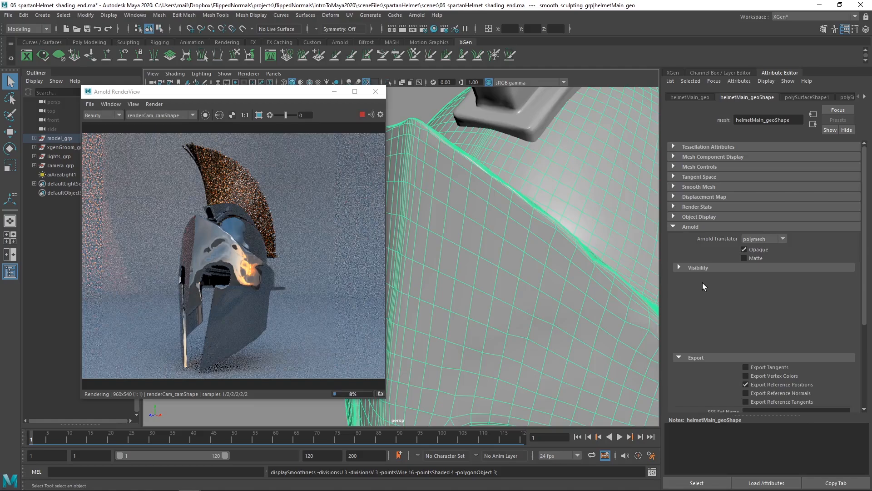
pyautogui.click(699, 287)
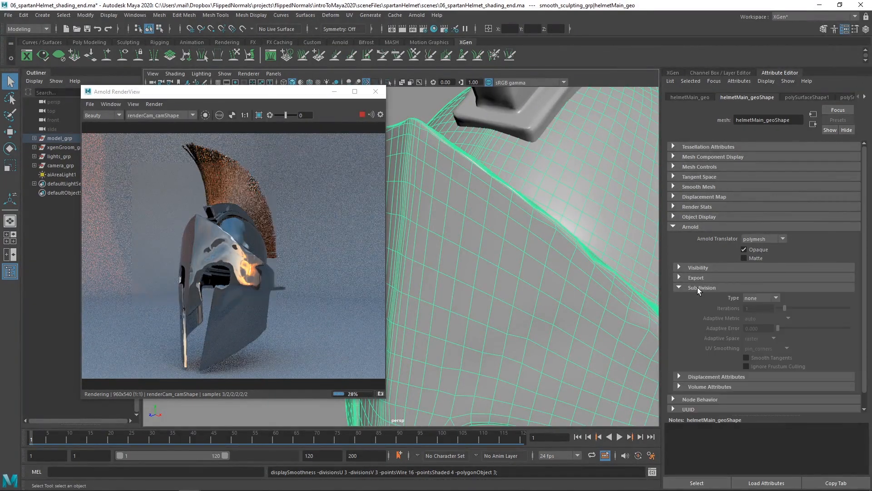
pyautogui.click(760, 297)
pyautogui.click(757, 317)
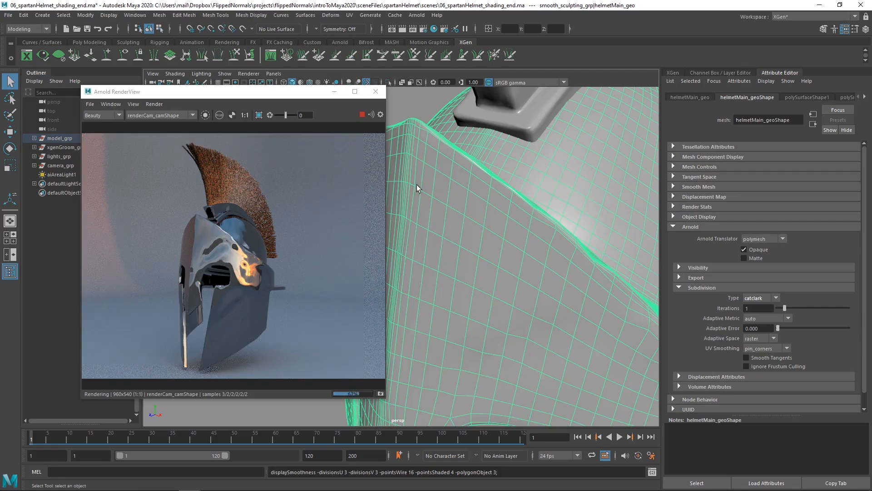
# Set the Arnold subdivision type of the head piece mesh beneath the crest to catclark.
pyautogui.click(532, 113)
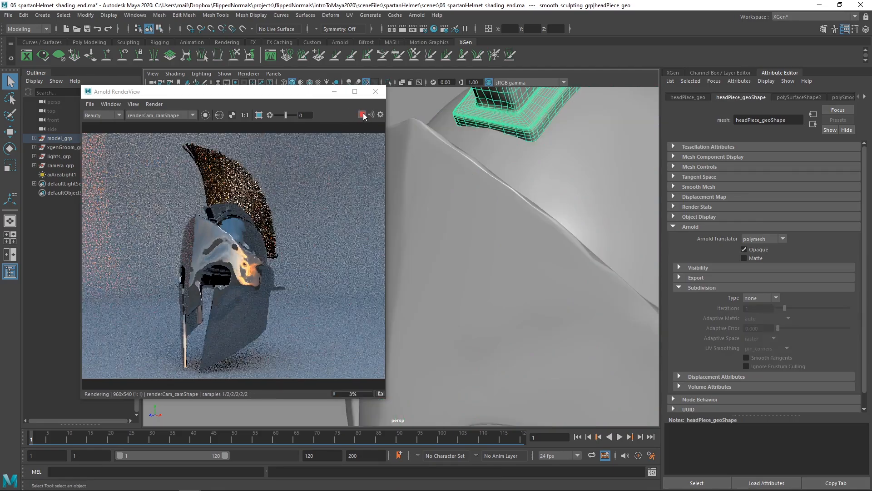
pyautogui.click(764, 297)
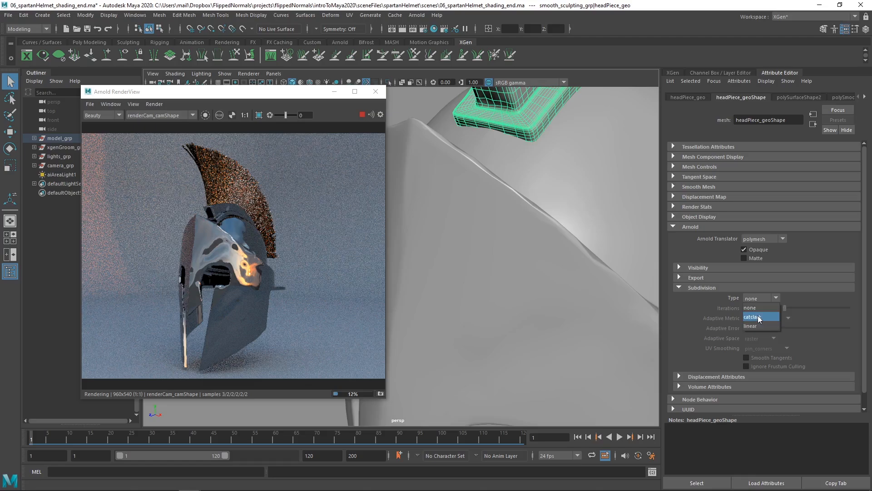
pyautogui.click(758, 317)
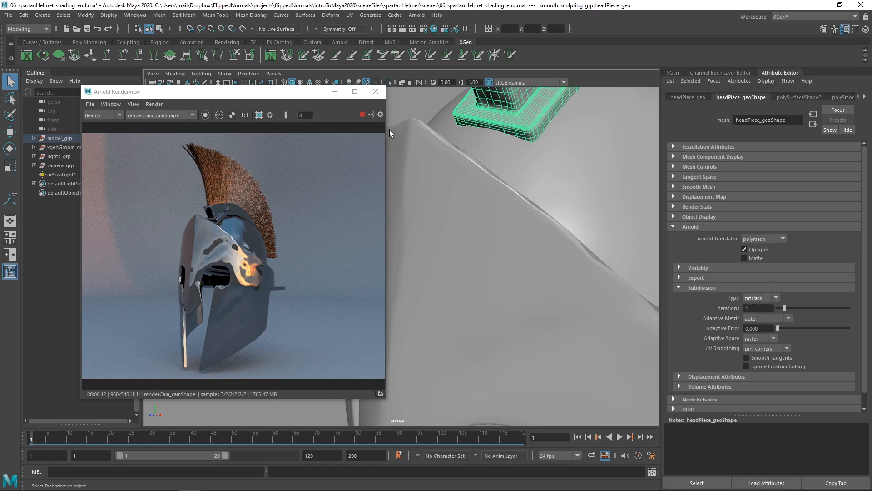
# Assign a new aiStandardSurface material to the main helmet and head piece meshes together, and darken its base color slightly.
pyautogui.keyDown('alt'); pyautogui.moveTo(389, 130); pyautogui.dragTo(512, 204); pyautogui.keyUp('alt')
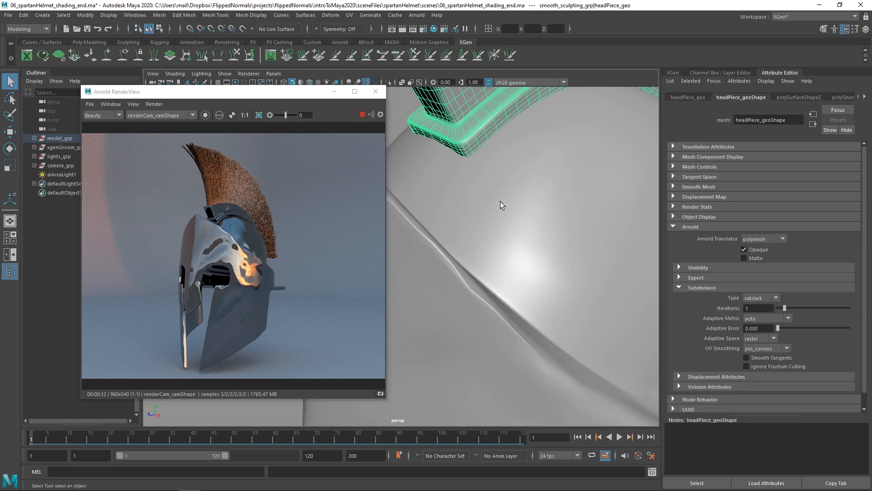
pyautogui.click(500, 201)
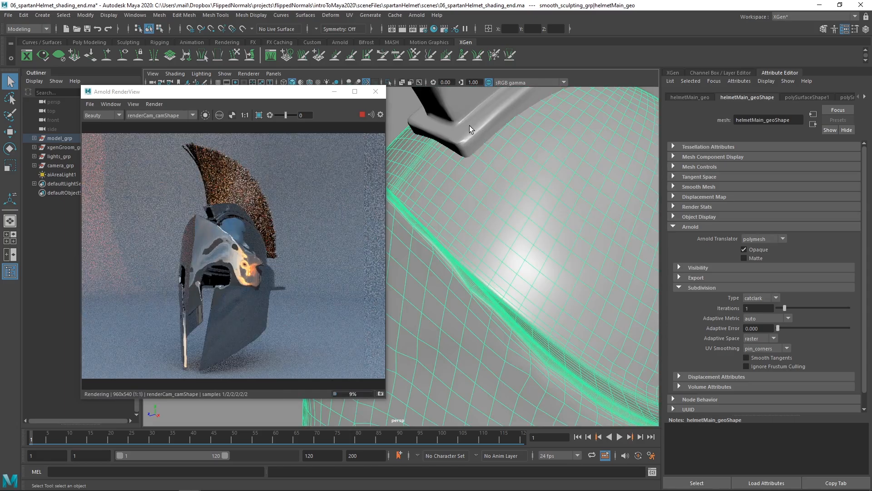
pyautogui.click(467, 156)
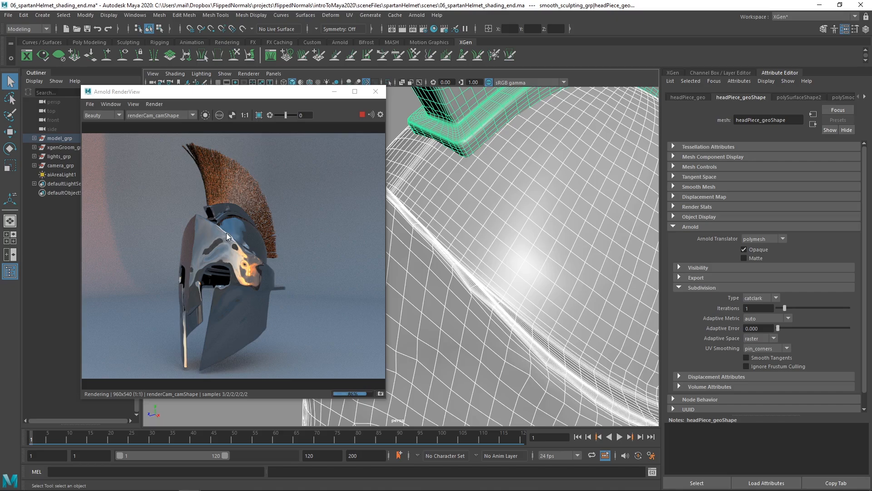
pyautogui.rightClick(503, 121)
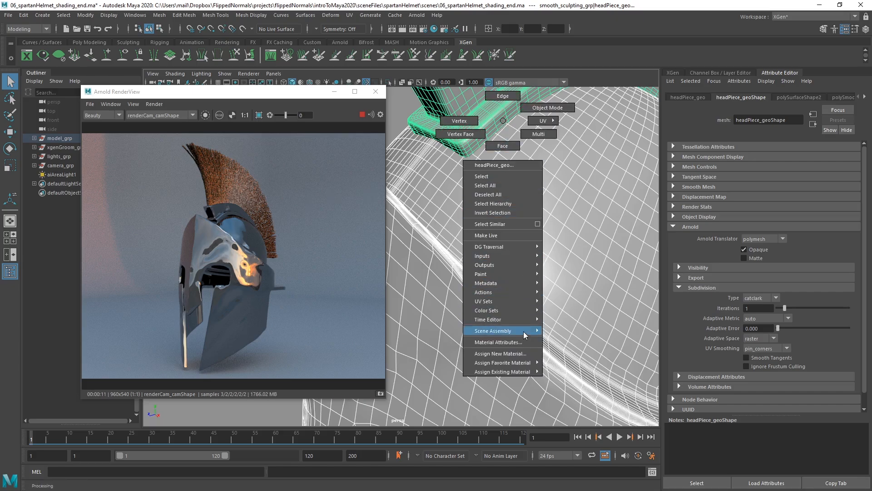
pyautogui.moveTo(527, 363)
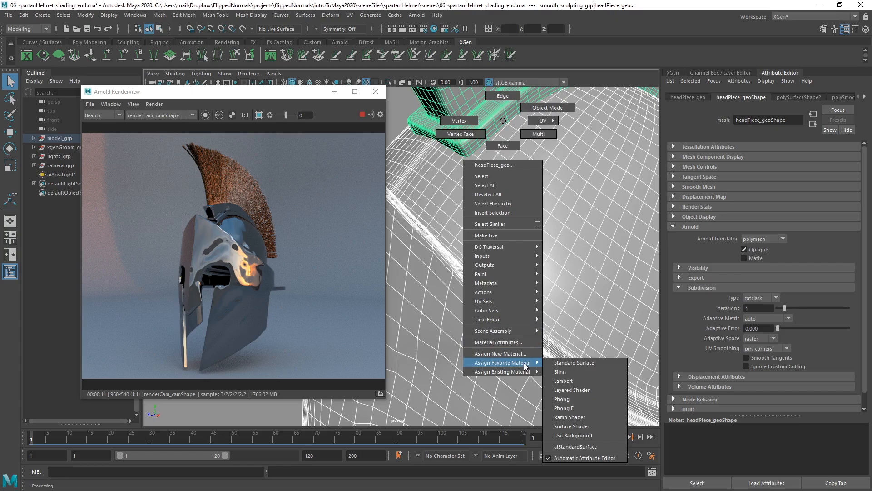
pyautogui.click(497, 354)
pyautogui.click(342, 215)
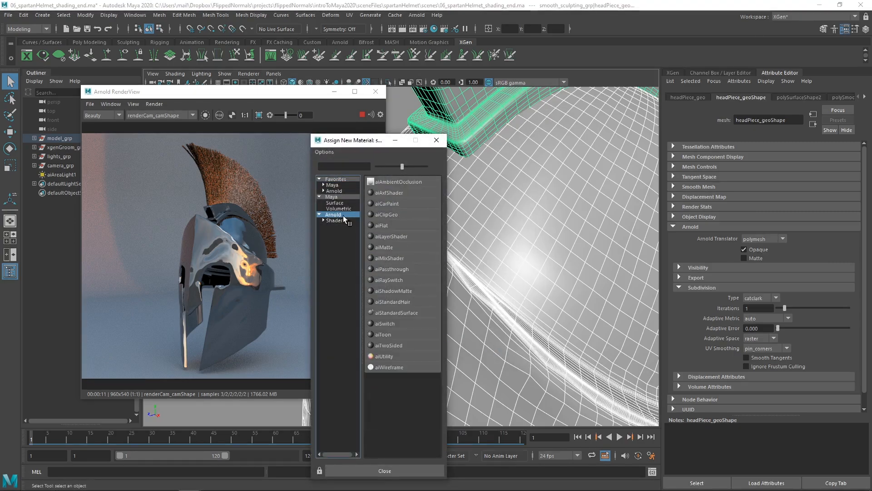
pyautogui.click(399, 313)
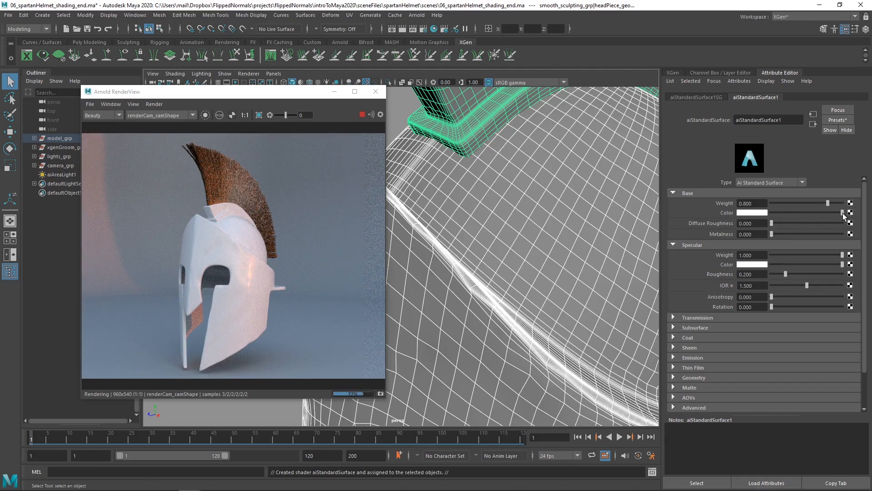
pyautogui.moveTo(844, 214); pyautogui.dragTo(833, 213)
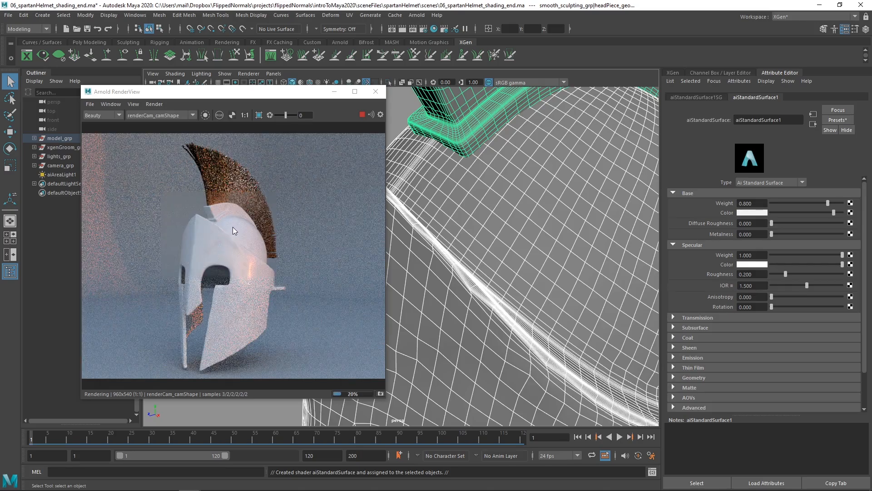
# Look through the render camera in the viewport and orbit it slightly around the helmet.
pyautogui.moveTo(257, 97); pyautogui.dragTo(280, 101)
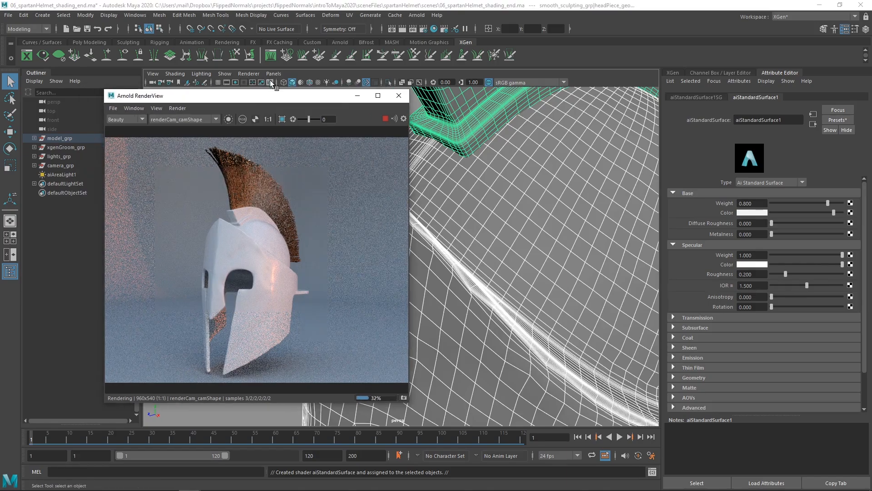
pyautogui.click(273, 73)
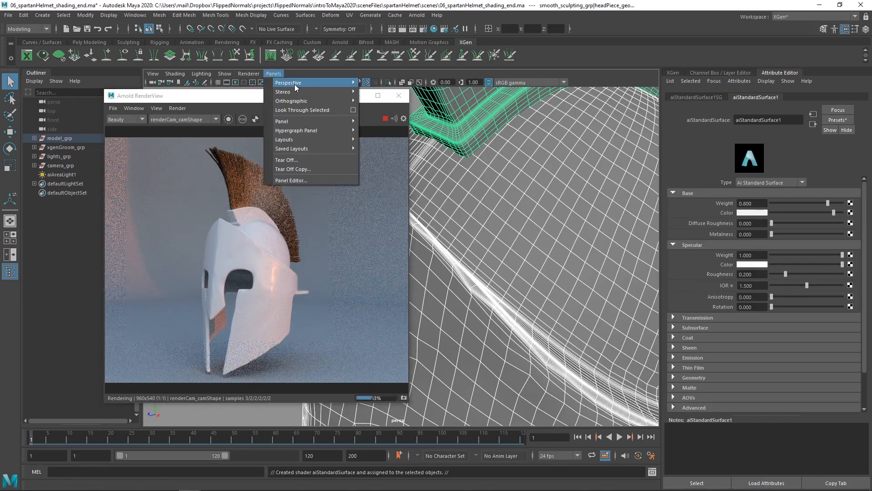
pyautogui.click(362, 93)
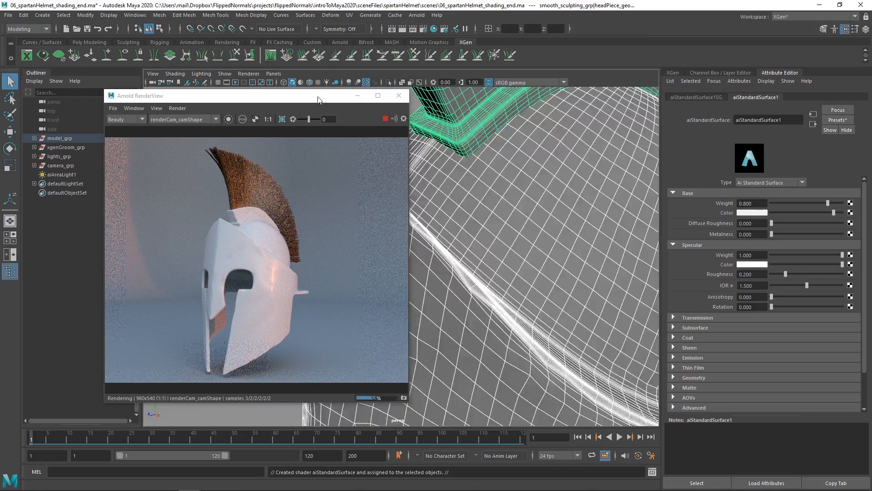
pyautogui.moveTo(317, 96); pyautogui.dragTo(192, 86)
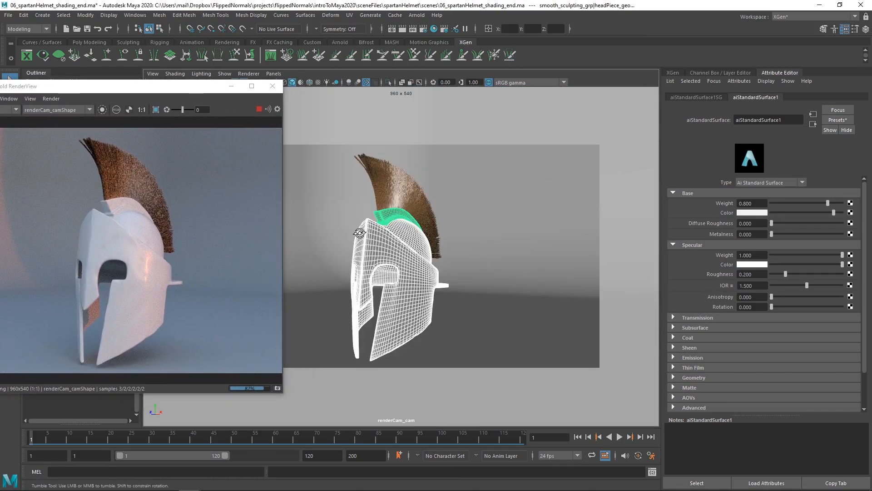
pyautogui.keyDown('alt'); pyautogui.moveTo(367, 228); pyautogui.dragTo(355, 231); pyautogui.keyUp('alt')
# Display the field chart over the render camera view and pan the camera to center the helmet horizontally in the frame.
pyautogui.moveTo(137, 86); pyautogui.dragTo(64, 154)
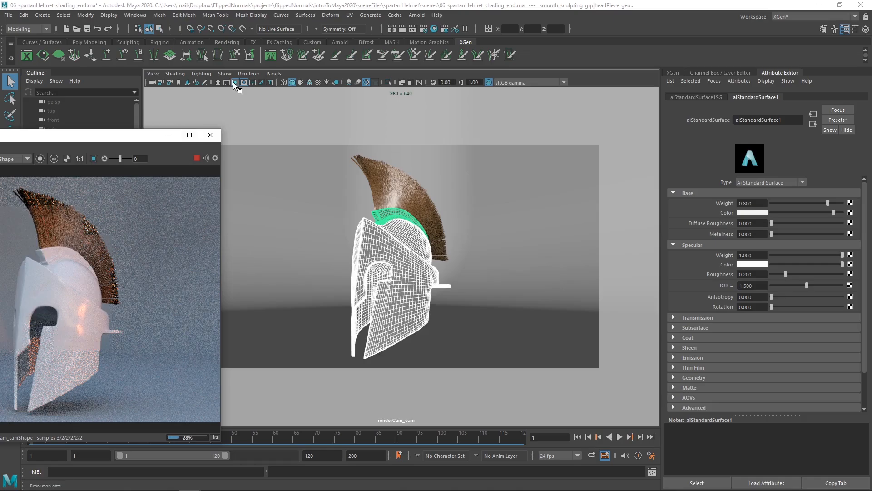
pyautogui.click(253, 83)
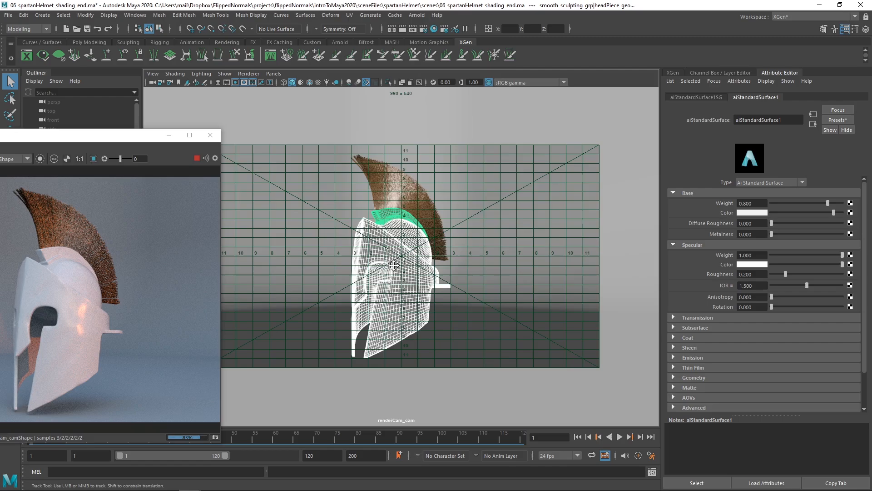
pyautogui.keyDown('alt'); pyautogui.moveTo(392, 267); pyautogui.dragTo(395, 266, button='middle'); pyautogui.keyUp('alt')
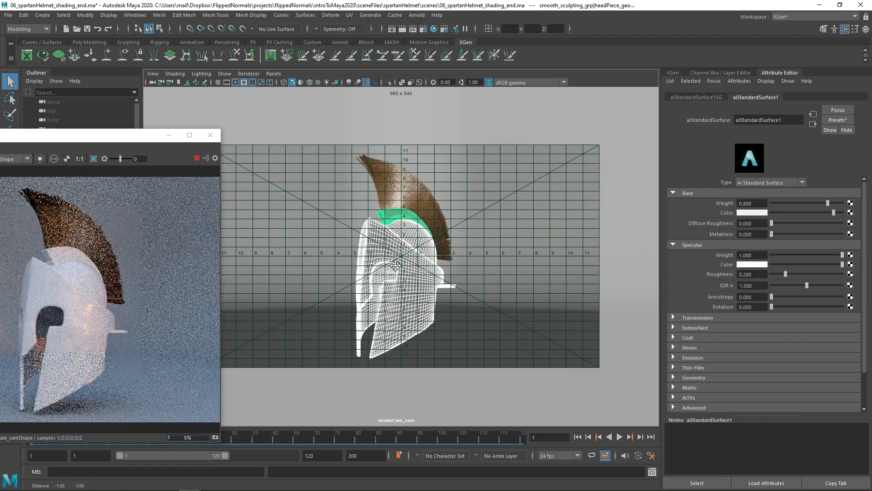
pyautogui.keyDown('alt'); pyautogui.moveTo(385, 268); pyautogui.dragTo(417, 268, button='middle'); pyautogui.keyUp('alt')
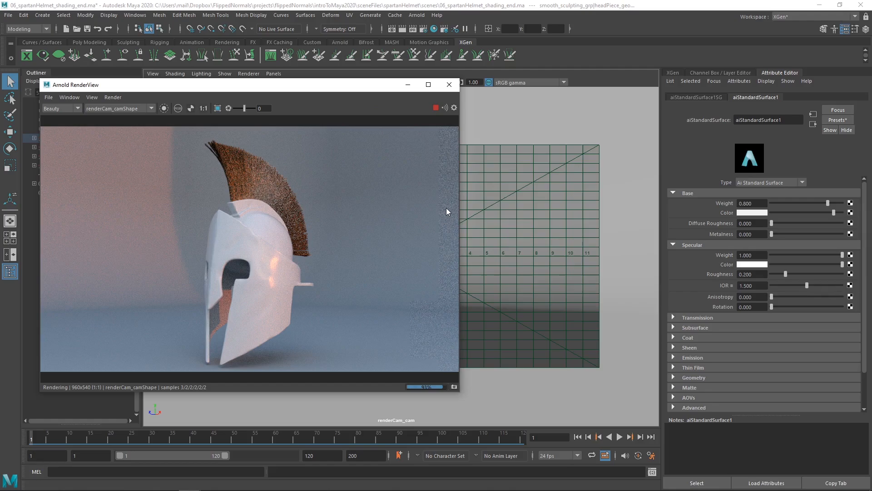